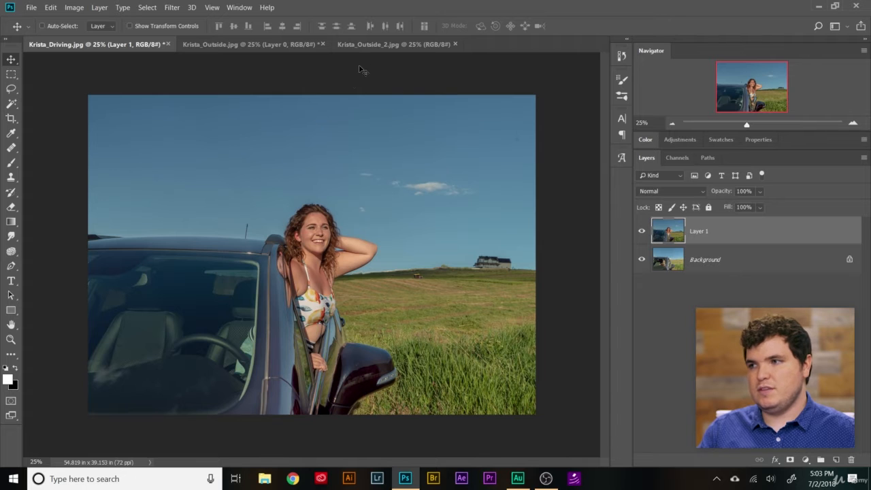
# - Unlock the background of the Outside_2 photo and move that image as a new layer into the Driving document
pyautogui.click(370, 43)
pyautogui.click(850, 231)
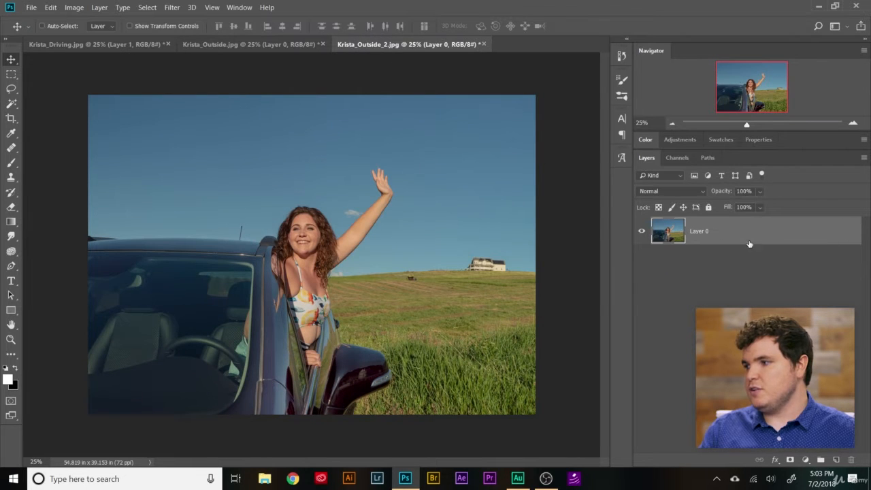
pyautogui.moveTo(215, 199); pyautogui.dragTo(258, 228)
pyautogui.moveTo(190, 205); pyautogui.dragTo(237, 228)
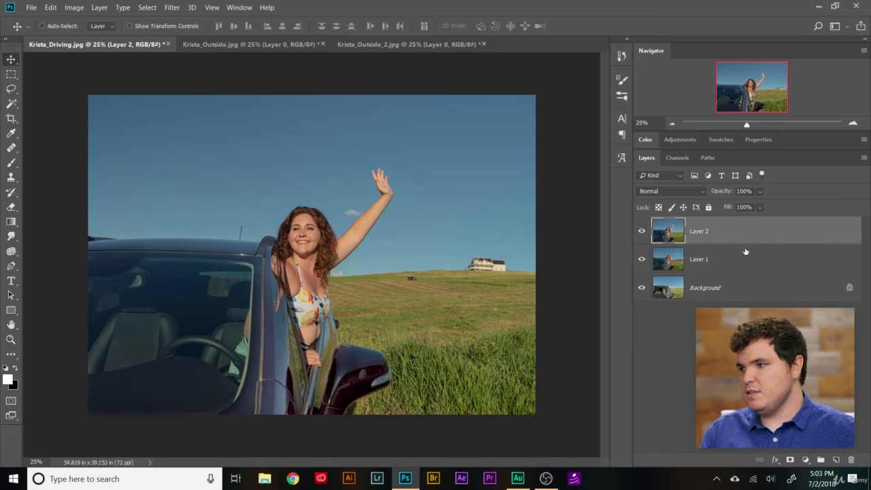
# - Unlock the Background layer, hide the two layers above it, and rename it with the woman's first name followed by "Driving"
pyautogui.click(850, 287)
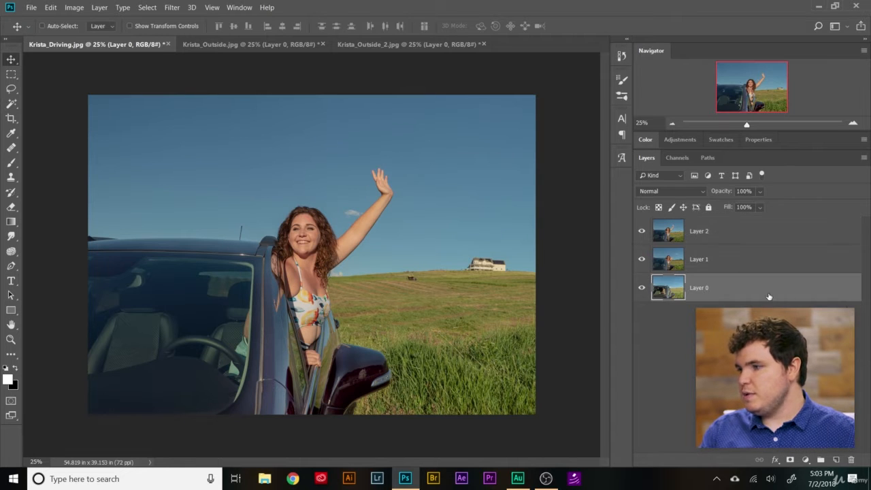
pyautogui.doubleClick(702, 290)
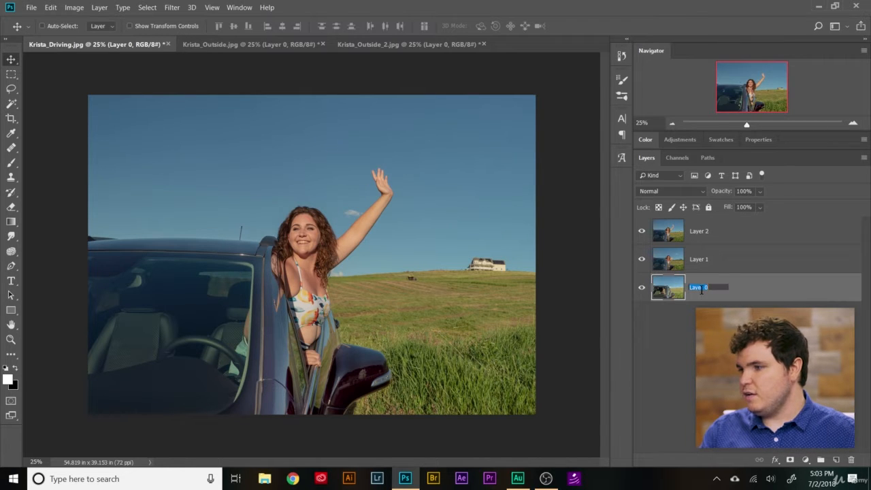
pyautogui.click(641, 260)
pyautogui.click(642, 232)
pyautogui.doubleClick(705, 288)
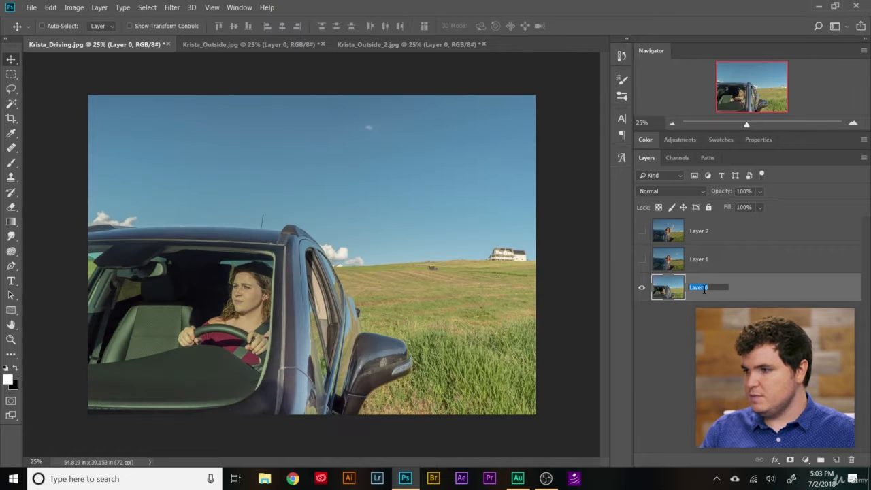
pyautogui.write('Kristat')
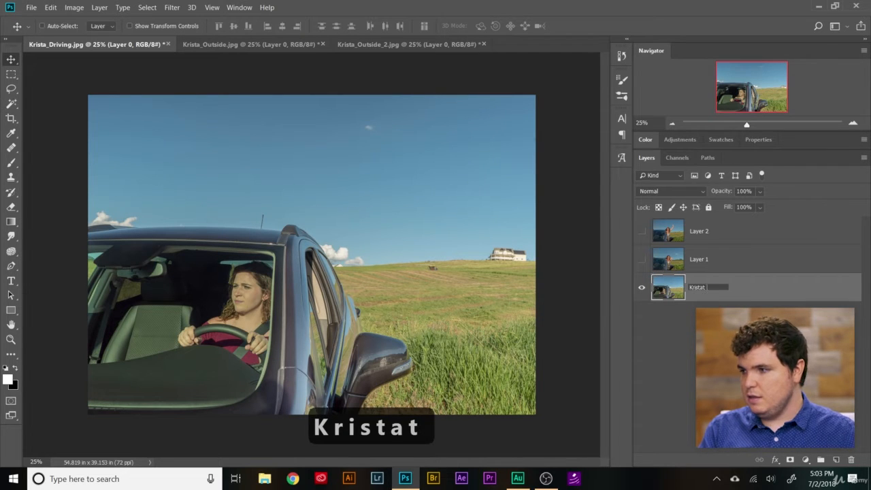
pyautogui.press('BackSpace')
pyautogui.press('BackSpace')
pyautogui.write('Driving')
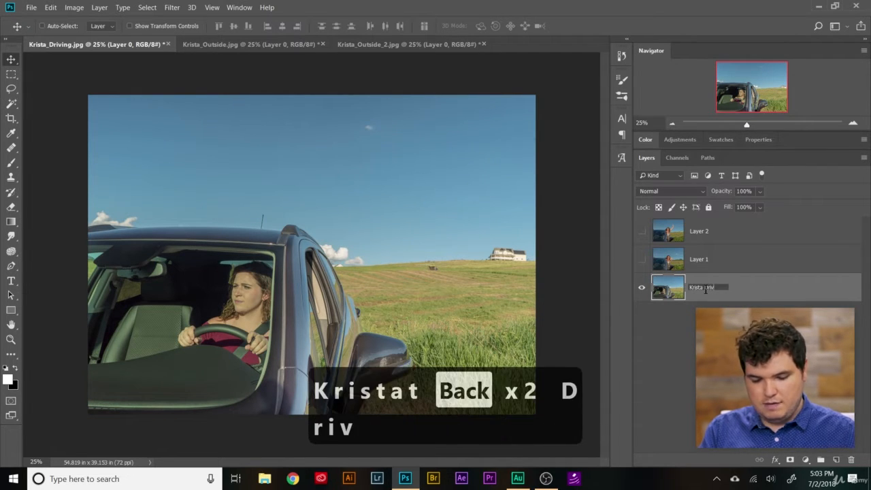
# - Rename Layer 1 with the woman's first name followed by "Outside 1"
pyautogui.doubleClick(708, 260)
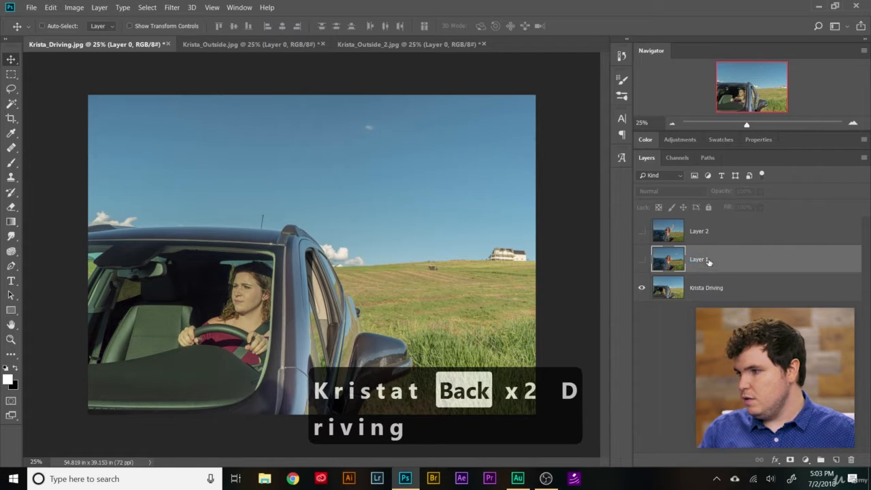
pyautogui.write('Krist')
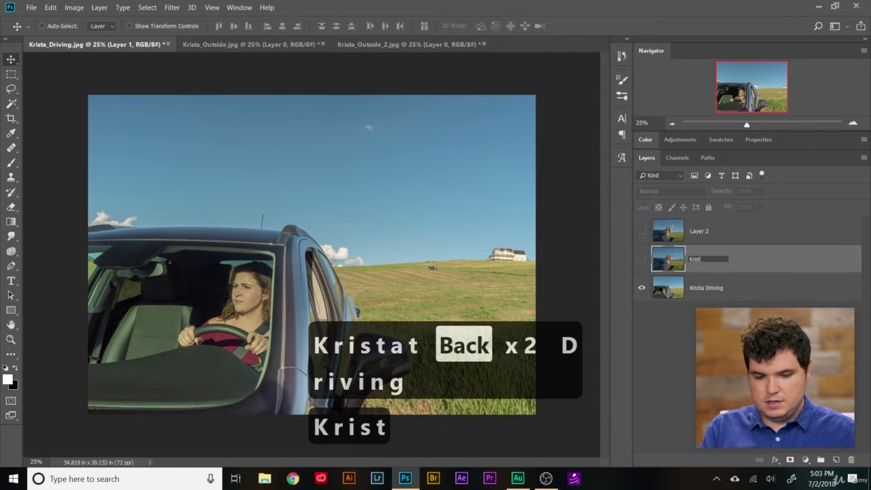
pyautogui.write('a Our')
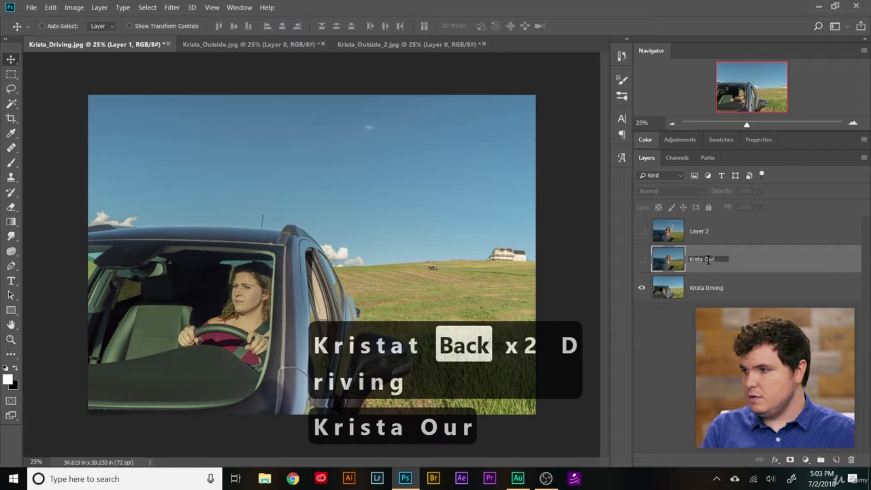
pyautogui.press('BackSpace')
pyautogui.write('tside 1')
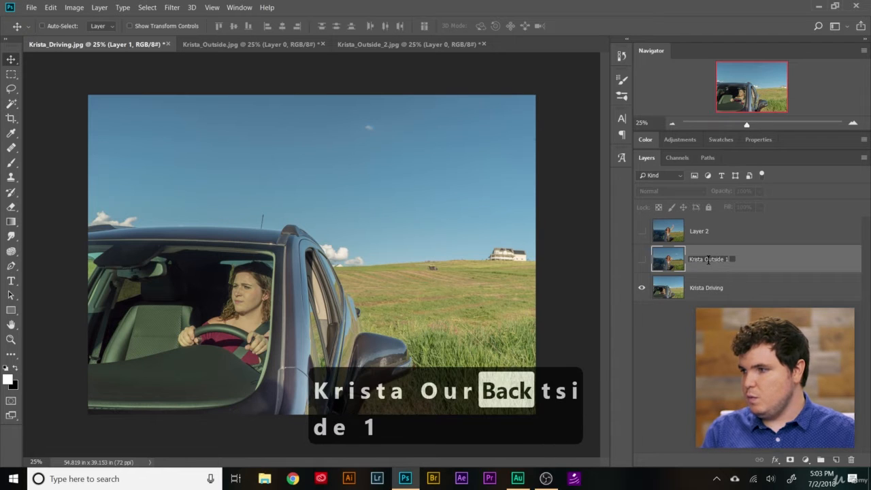
# - Make both upper layers visible again and rename Layer 2 with the woman's first name followed by "Outside 2"
pyautogui.click(701, 235)
pyautogui.click(642, 259)
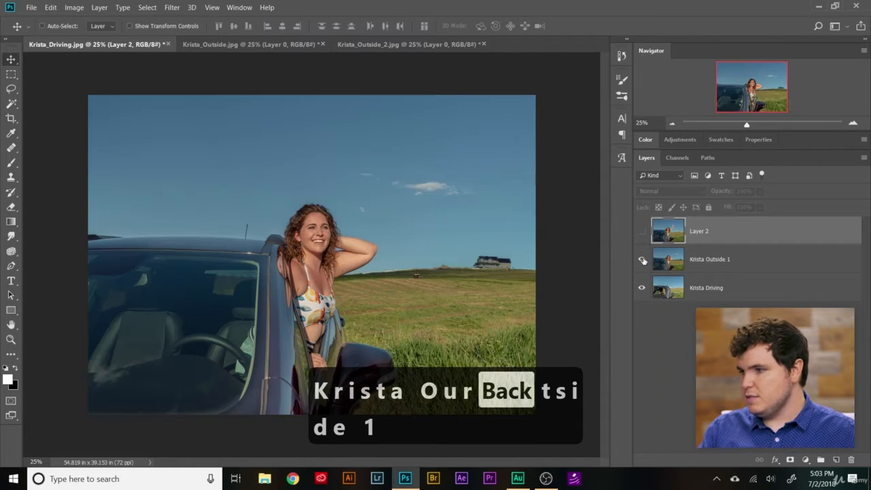
pyautogui.click(642, 233)
pyautogui.doubleClick(698, 231)
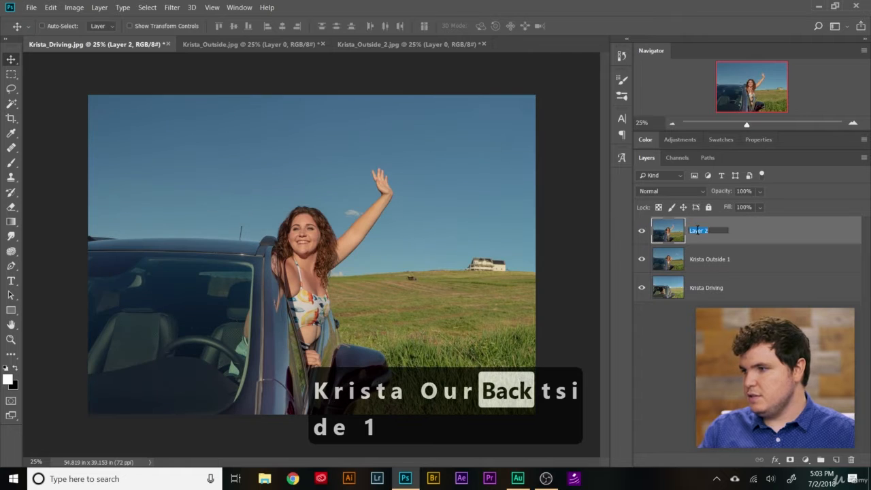
pyautogui.write('Krista OUt')
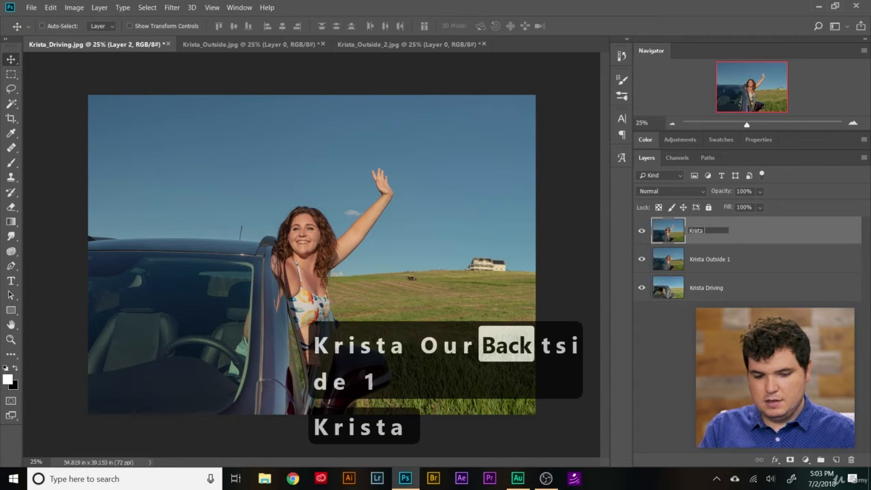
pyautogui.press('BackSpace')
pyautogui.press('BackSpace')
pyautogui.write('u')
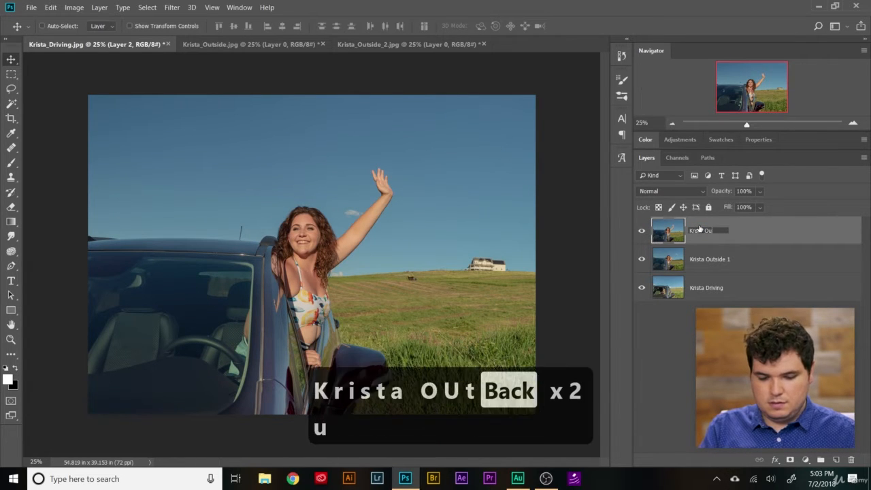
pyautogui.write('tside 2')
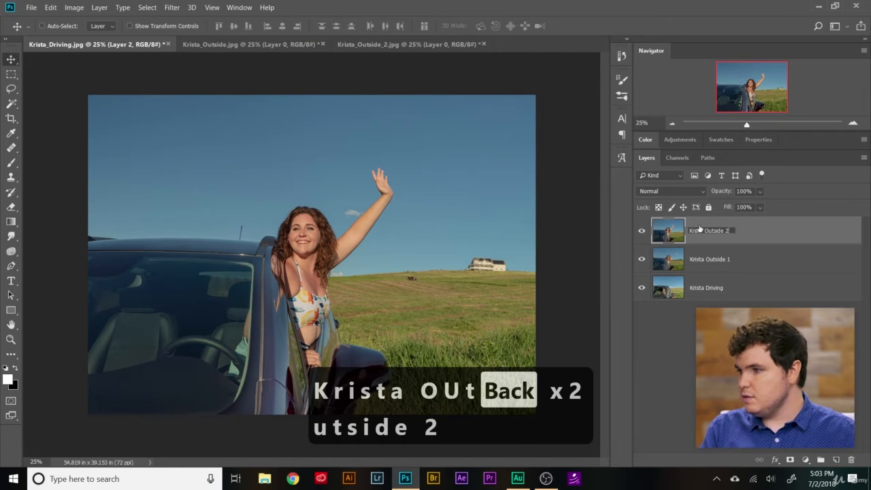
pyautogui.press('Return')
pyautogui.click(715, 354)
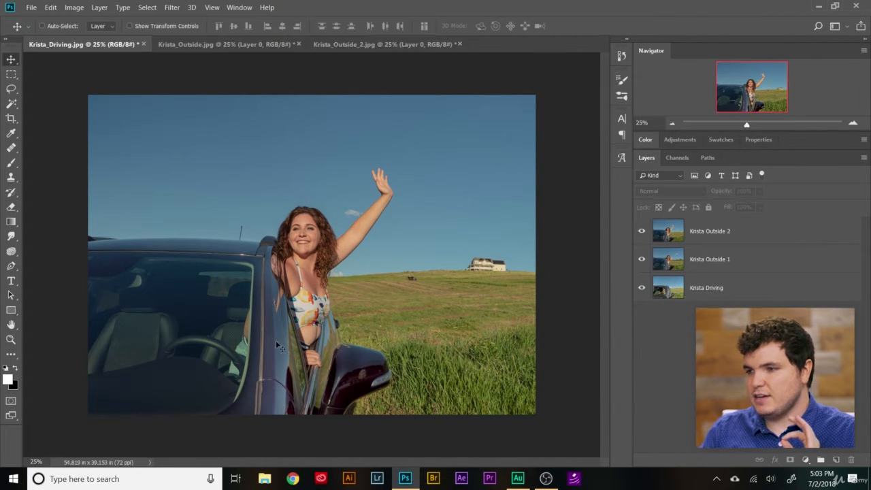
# - Hide the "Outside 2" and "Outside 1" layers to view the driving photo on its own
pyautogui.scroll(1, 275, 340)
pyautogui.scroll(1, 253, 368)
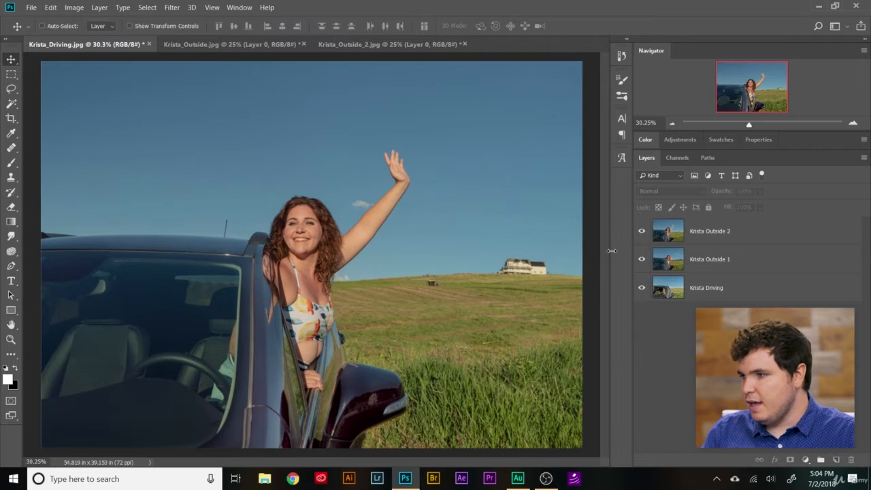
pyautogui.click(640, 232)
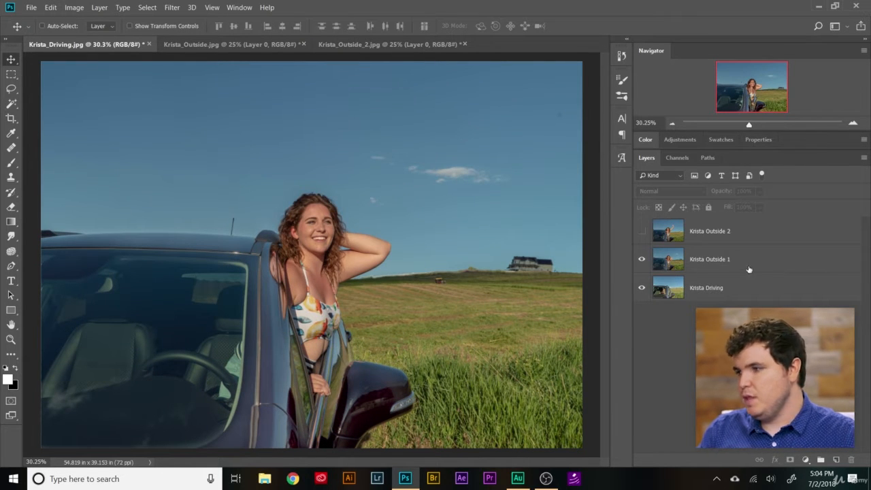
pyautogui.click(641, 260)
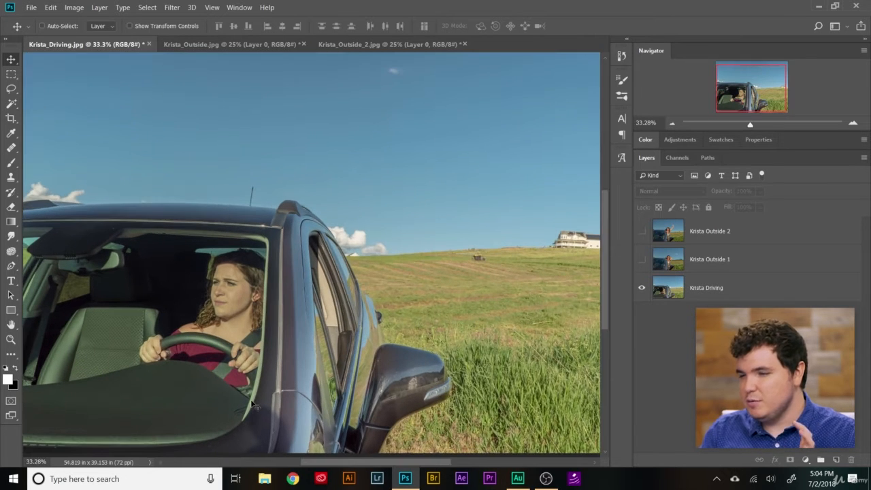
# - Show the "Outside 1" layer over the driving photo and set its blend mode to Difference
pyautogui.click(658, 265)
pyautogui.click(643, 265)
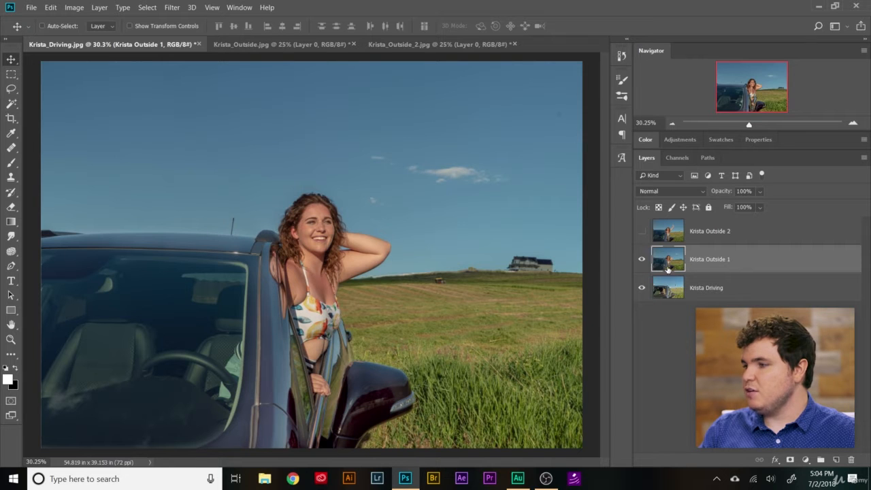
pyautogui.click(641, 261)
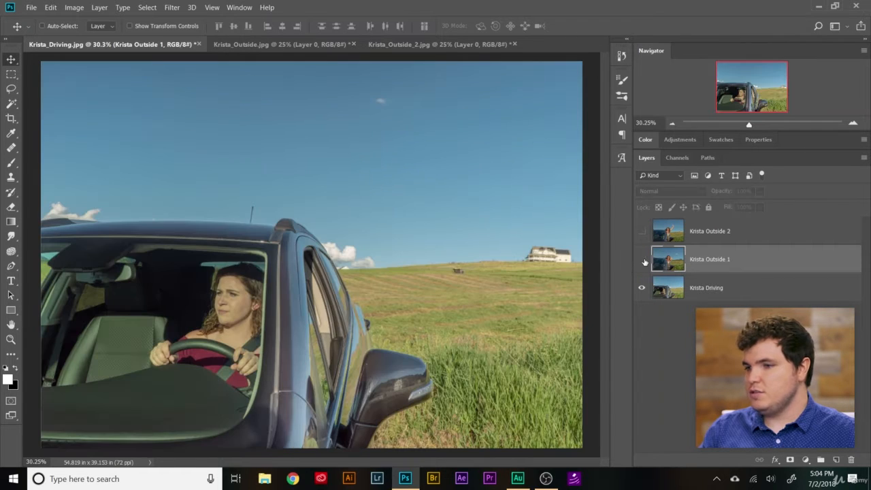
pyautogui.click(642, 261)
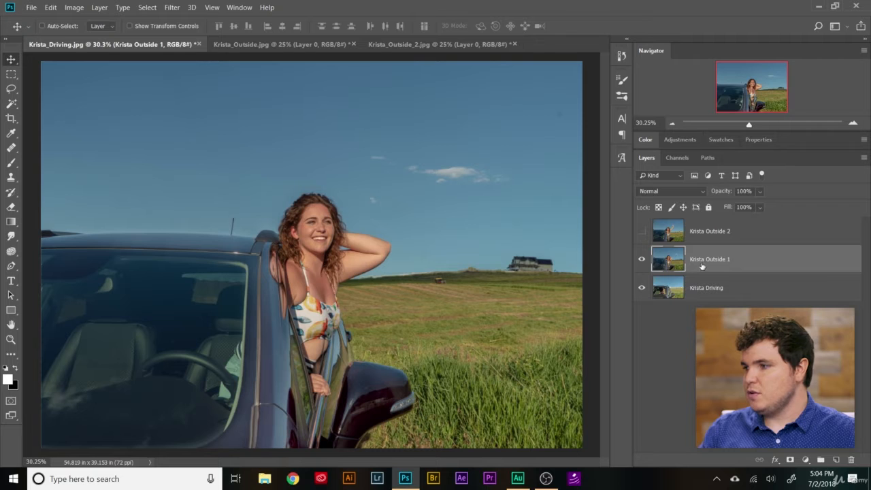
pyautogui.click(702, 196)
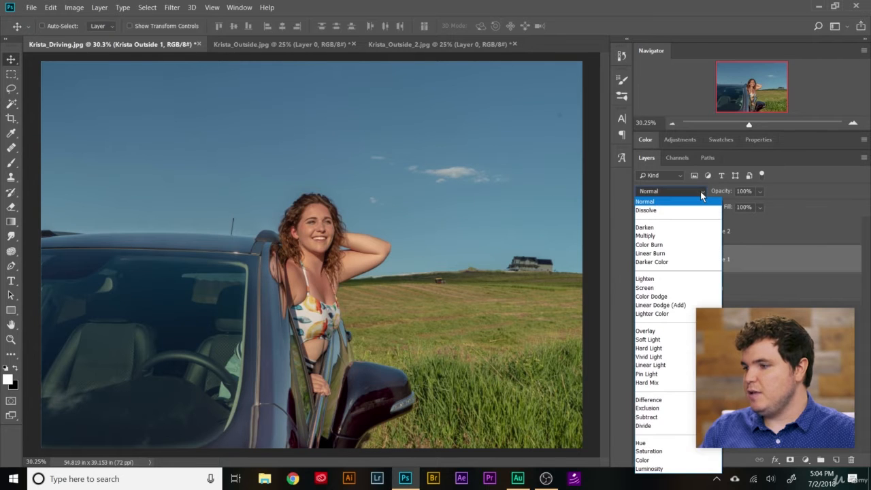
pyautogui.click(685, 399)
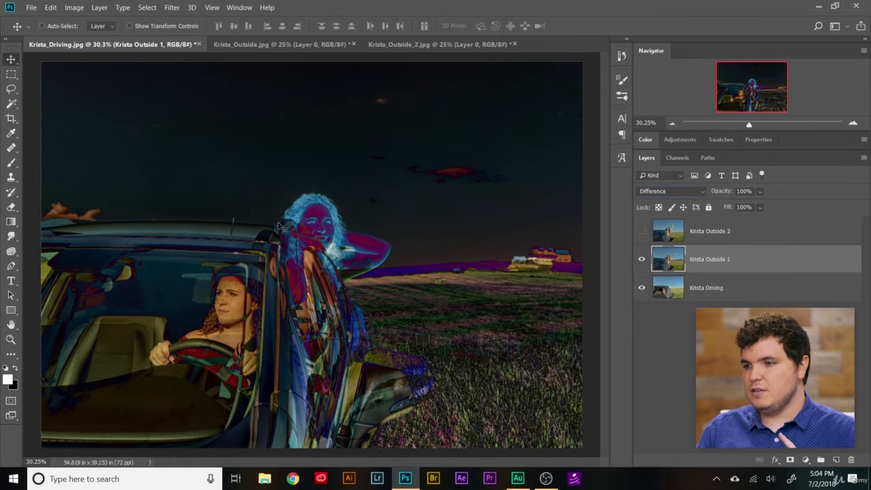
# - Move the "Outside 1" layer so its car roof and antenna line up with those in the driving photo
pyautogui.scroll(1, 243, 230)
pyautogui.scroll(4, 243, 230)
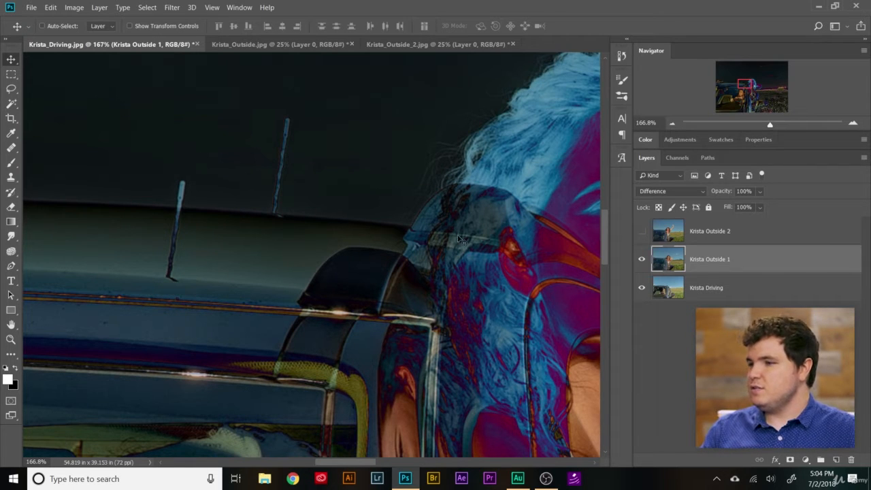
pyautogui.moveTo(458, 126); pyautogui.dragTo(546, 109)
pyautogui.scroll(-10, 546, 108)
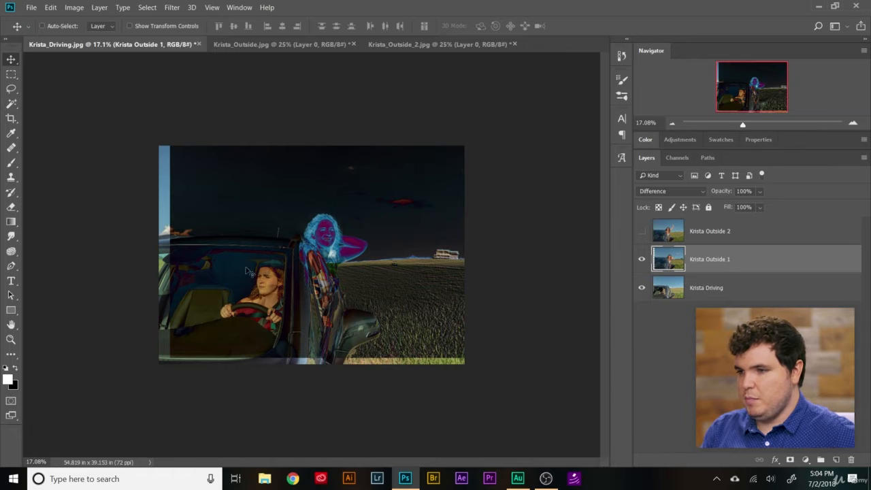
# - Compare the car's position in the "Outside 1" and "Driving" layers by showing each one alone
pyautogui.click(642, 259)
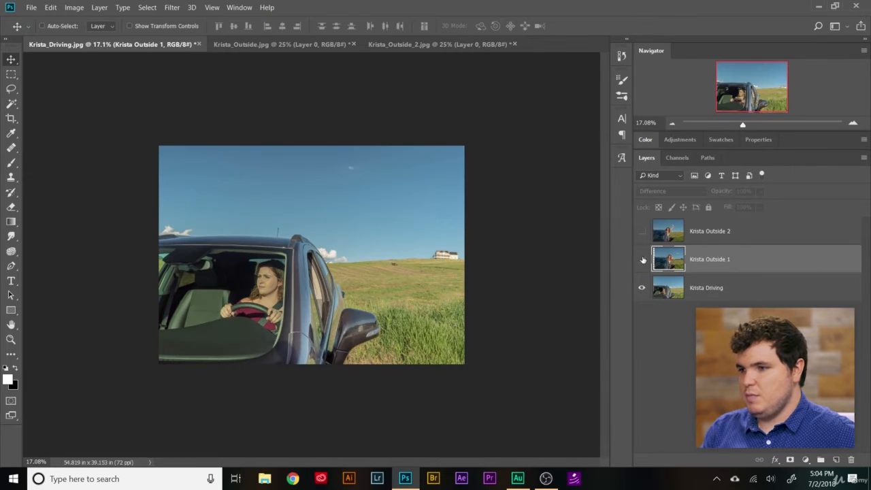
pyautogui.click(640, 288)
pyautogui.click(642, 259)
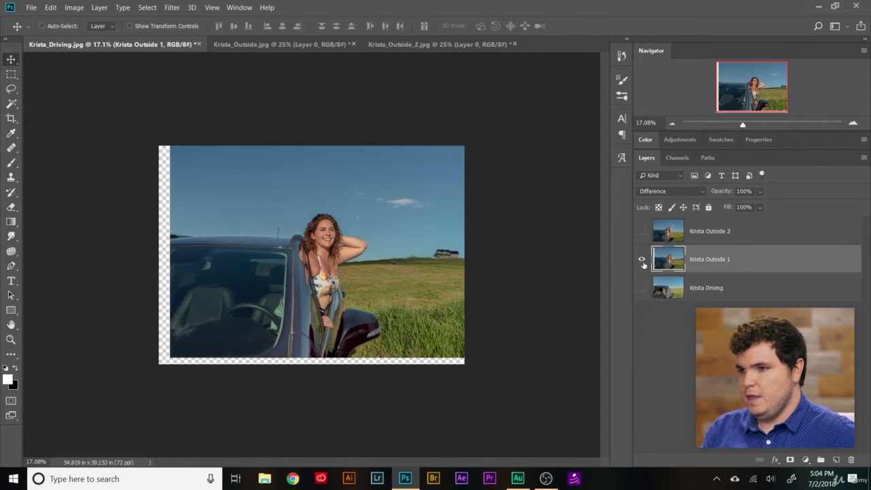
pyautogui.click(642, 259)
pyautogui.click(642, 288)
pyautogui.click(642, 259)
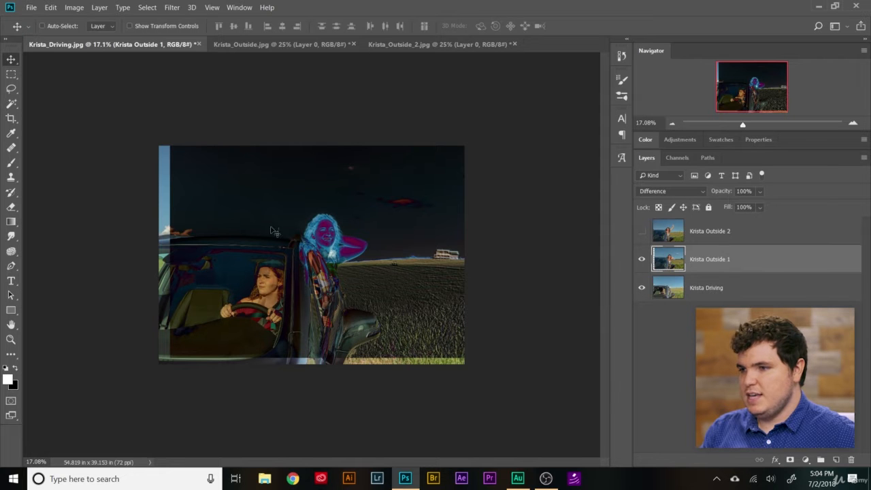
# - Fine-tune the position of the "Outside 1" layer so the antenna and roof edges overlap the driving photo closely
pyautogui.scroll(10, 293, 230)
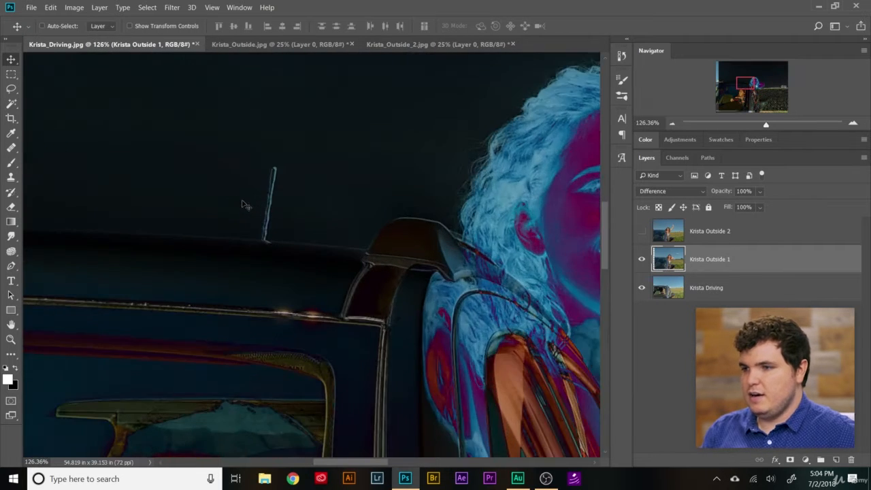
pyautogui.scroll(4, 259, 204)
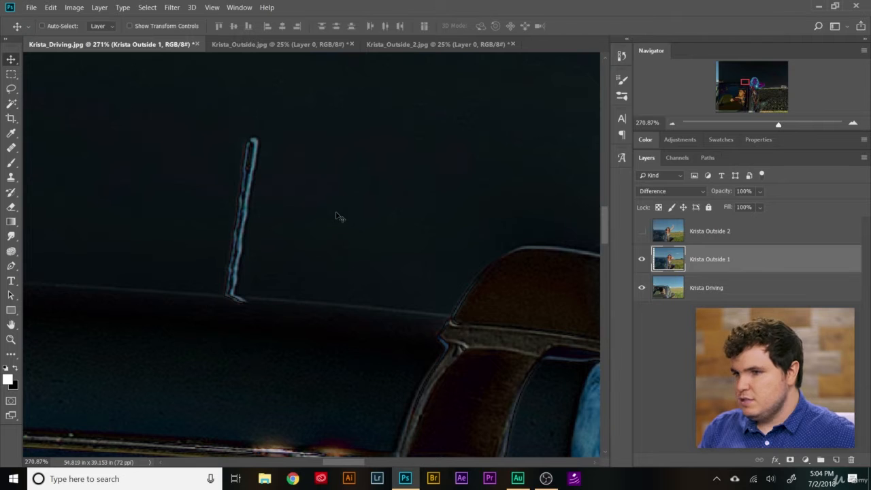
pyautogui.moveTo(336, 217)
pyautogui.mouseDown()
pyautogui.moveTo(346, 213)
pyautogui.moveTo(333, 219)
pyautogui.mouseUp()
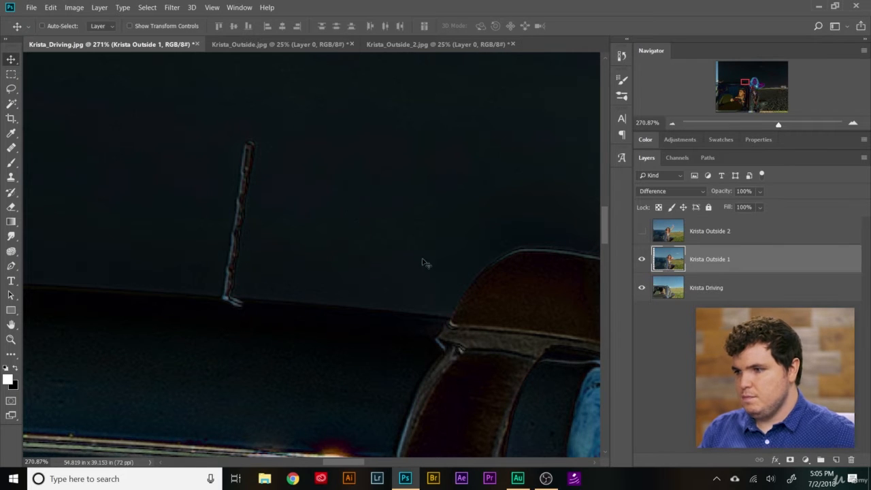
pyautogui.scroll(-5, 425, 272)
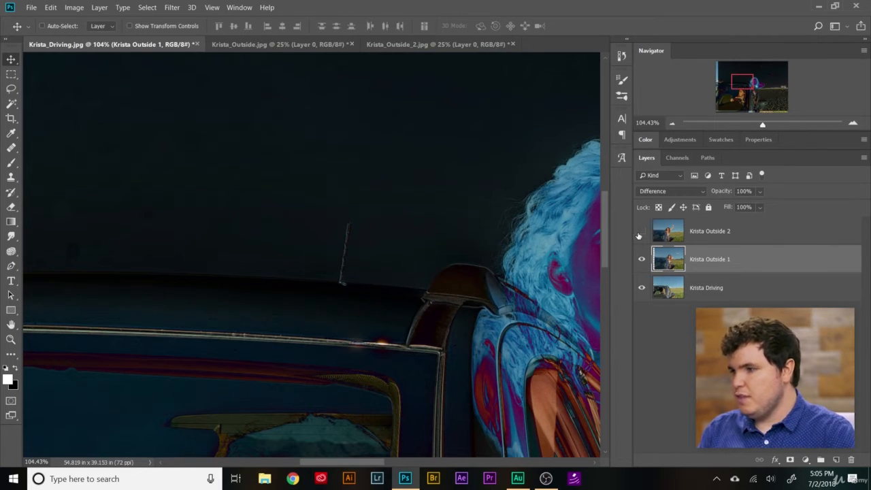
pyautogui.scroll(2, 431, 253)
pyautogui.scroll(3, 441, 256)
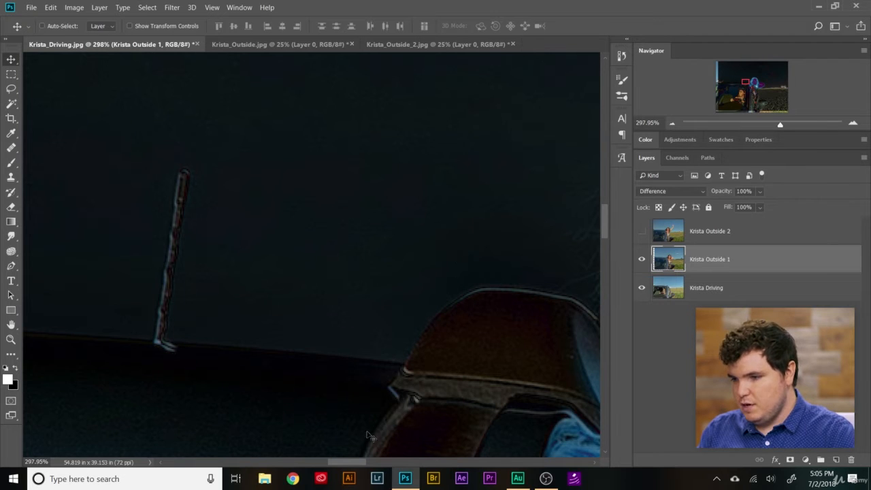
# - Nudge the "Outside 1" layer two pixels up and one pixel right to tighten the antenna and roof alignment
pyautogui.moveTo(346, 462); pyautogui.dragTo(350, 465)
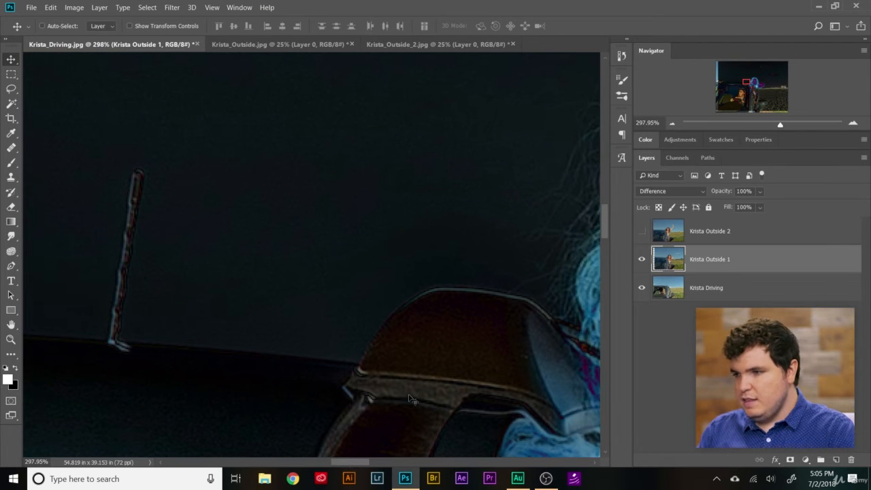
pyautogui.press('Up')
pyautogui.press('Up')
pyautogui.press('Right')
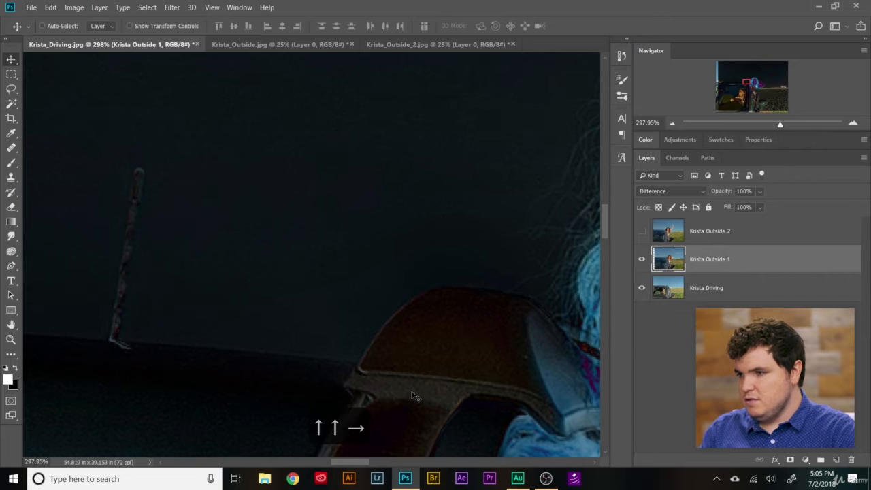
# - Set the blend mode of the "Outside 1" layer back to Normal
pyautogui.scroll(-10, 393, 348)
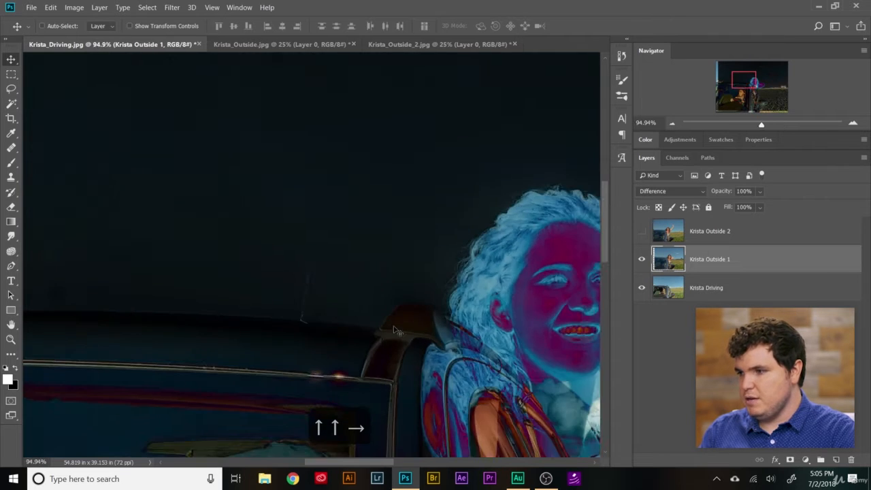
pyautogui.scroll(1, 393, 347)
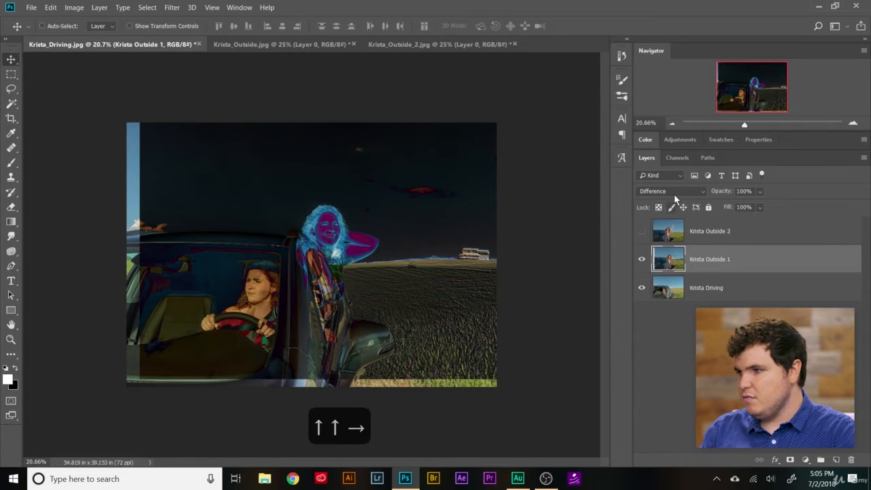
pyautogui.click(674, 192)
pyautogui.click(675, 198)
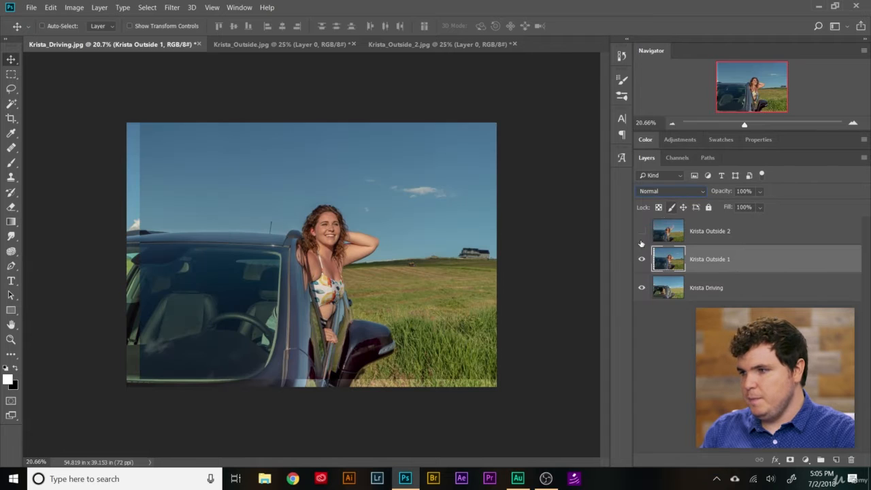
# - Toggle the "Outside 1" layer's visibility repeatedly to compare its car position with the driving photo, and leave the layer hidden
pyautogui.click(642, 262)
pyautogui.click(641, 262)
pyautogui.click(641, 261)
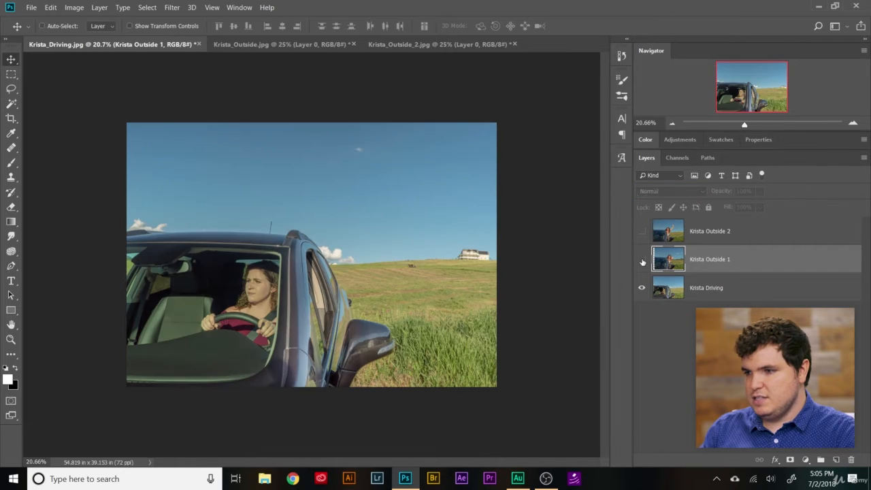
pyautogui.click(642, 261)
pyautogui.click(642, 261)
pyautogui.click(642, 261)
pyautogui.click(642, 261)
pyautogui.click(642, 262)
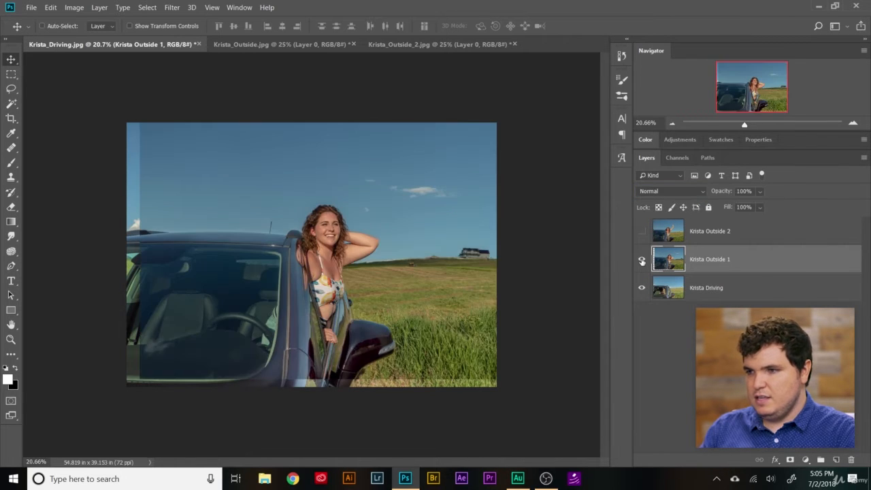
pyautogui.click(642, 261)
pyautogui.click(642, 262)
pyautogui.click(641, 262)
pyautogui.click(641, 262)
pyautogui.click(642, 262)
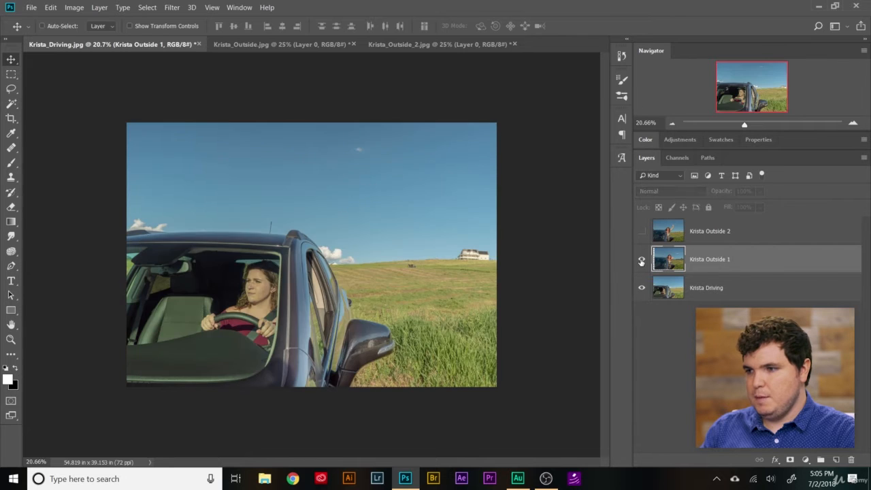
pyautogui.click(641, 262)
pyautogui.click(641, 262)
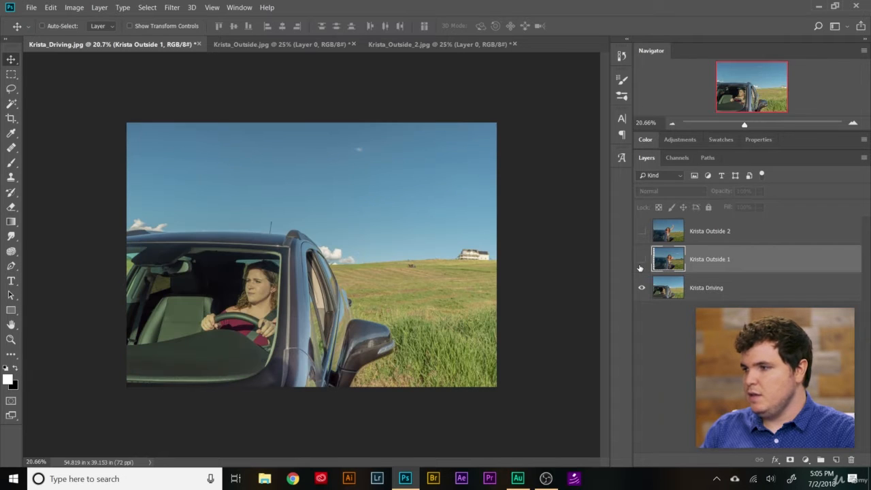
# - Show the "Outside 2" layer over the driving photo and set its blend mode to Difference
pyautogui.click(668, 235)
pyautogui.click(641, 232)
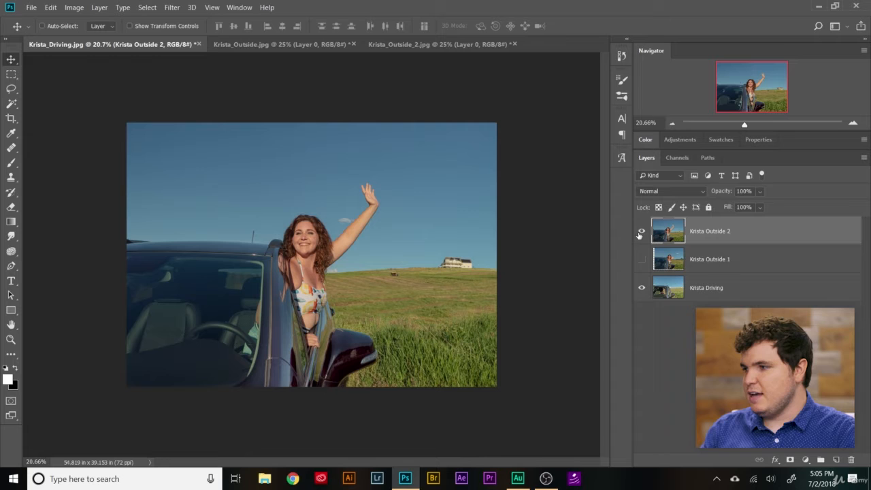
pyautogui.click(664, 194)
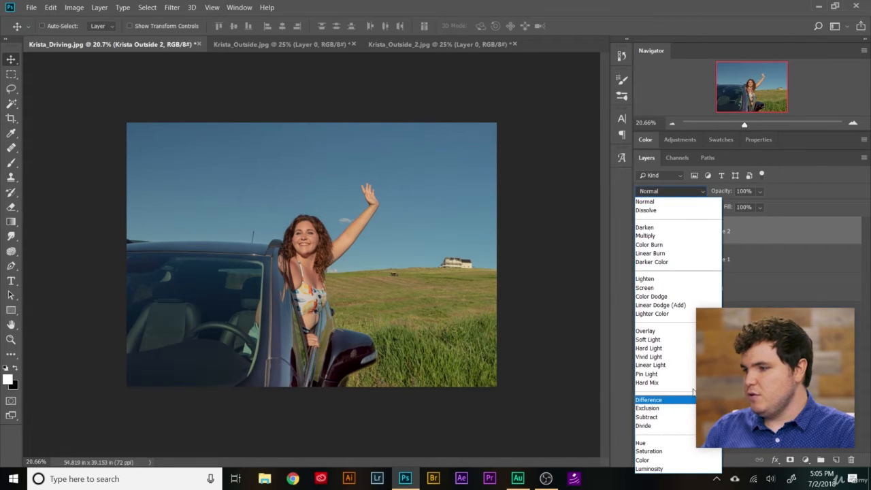
pyautogui.click(634, 275)
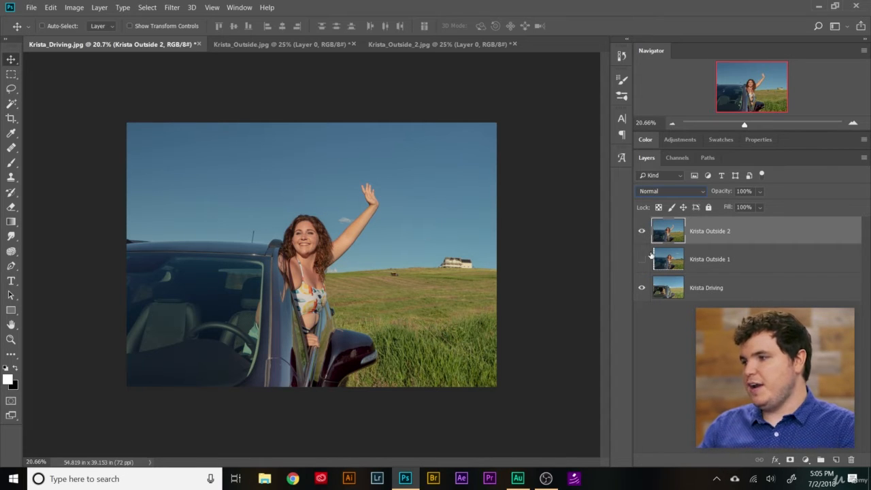
pyautogui.click(691, 195)
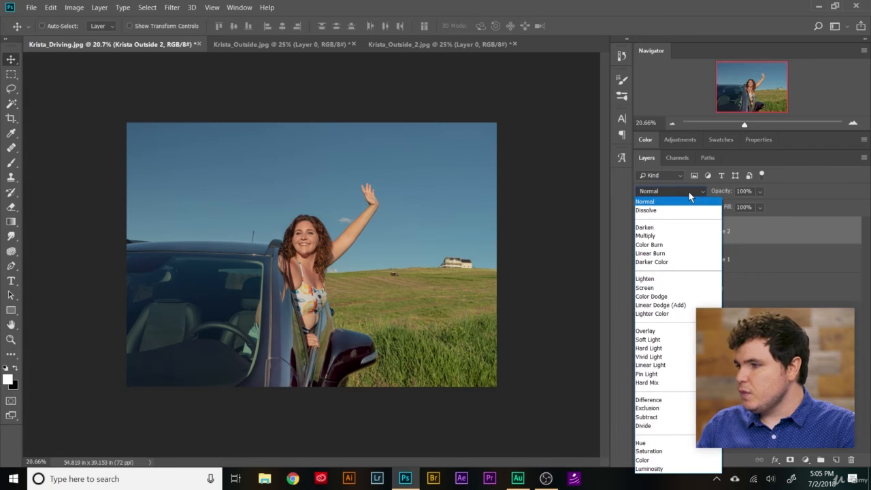
pyautogui.click(670, 401)
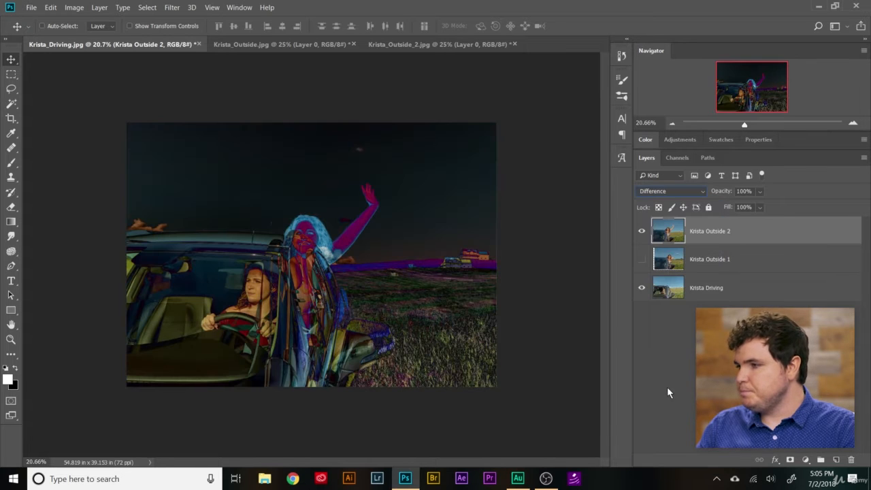
# - Move the "Outside 2" layer slightly up and right, bringing its car roof and antenna closer to those in the driving photo
pyautogui.scroll(6, 321, 231)
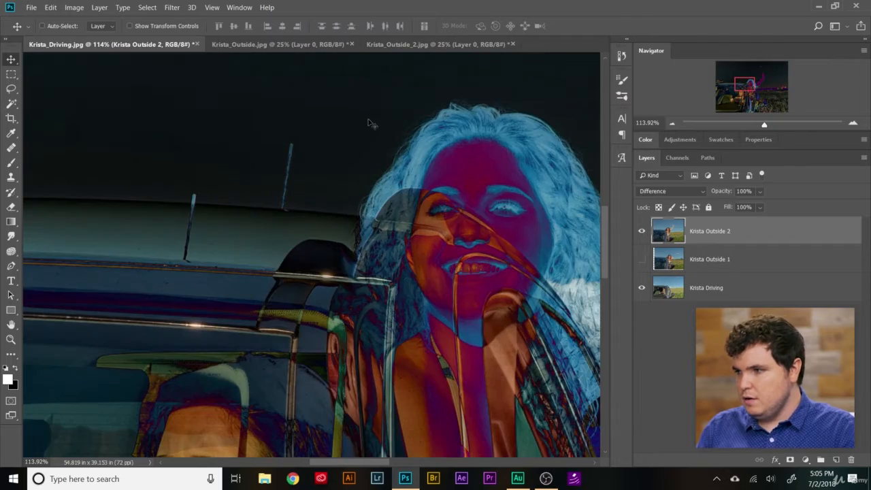
pyautogui.moveTo(367, 123); pyautogui.dragTo(402, 126)
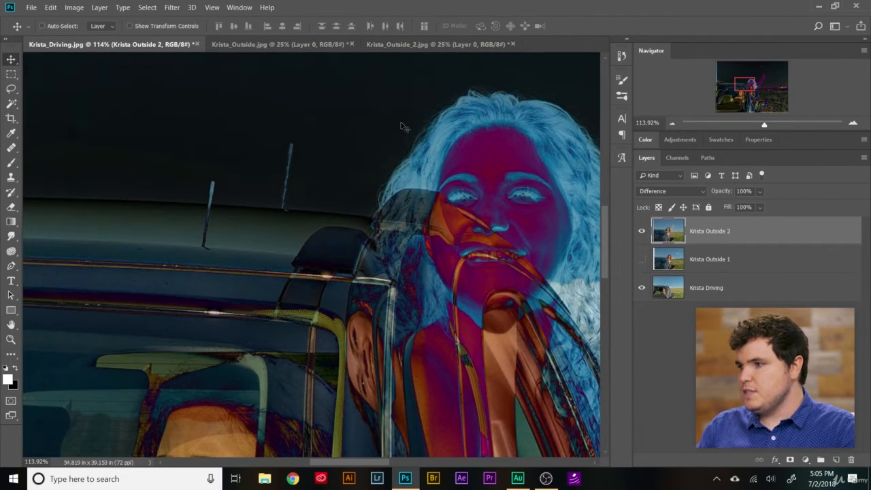
# - Try moving the "Driving" layer slightly up and right, and undo that move
pyautogui.click(668, 291)
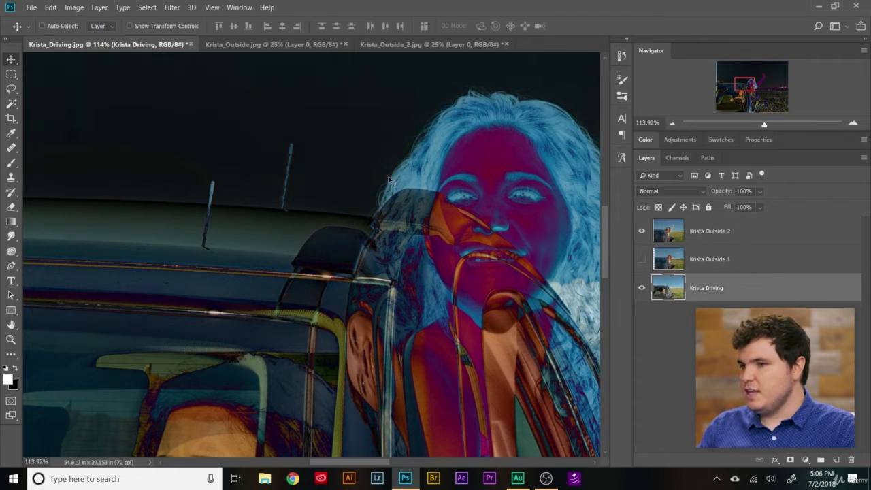
pyautogui.moveTo(389, 180); pyautogui.dragTo(388, 161)
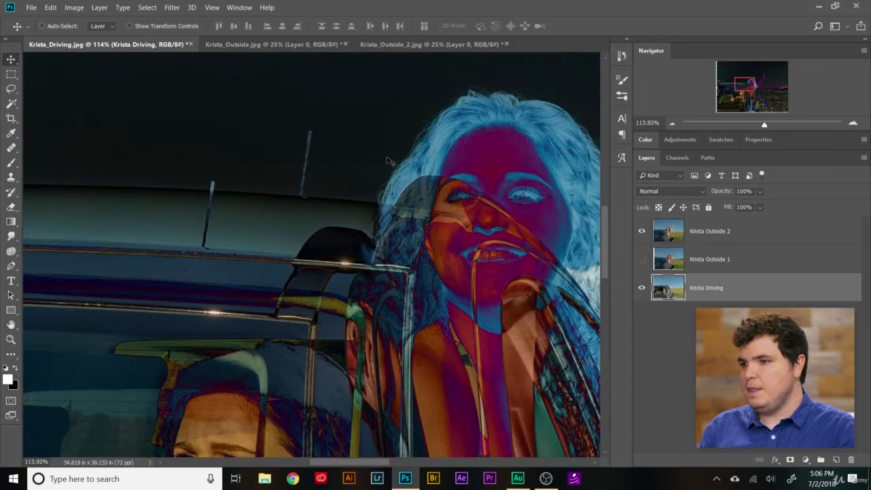
pyautogui.hotkey('ctrl', 'z')
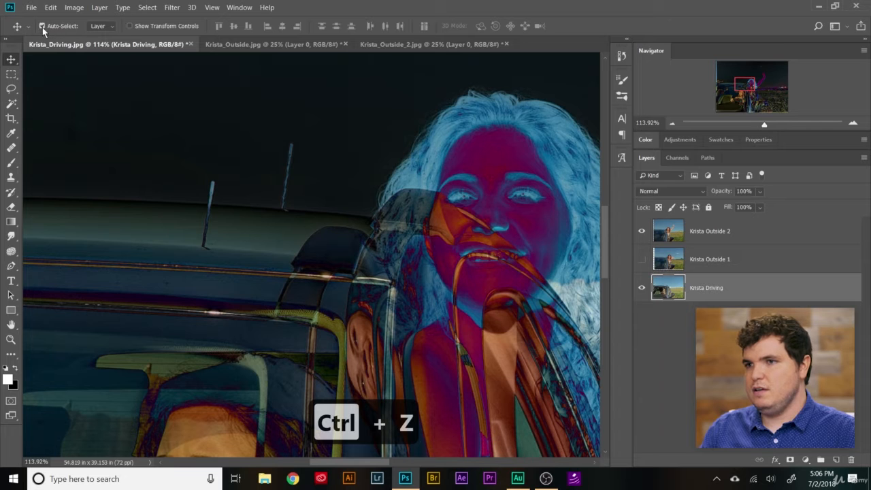
# - Move the "Outside 2" layer so its antenna and roof overlap those in the driving photo, and turn off Auto-Select
pyautogui.moveTo(233, 167); pyautogui.dragTo(310, 132)
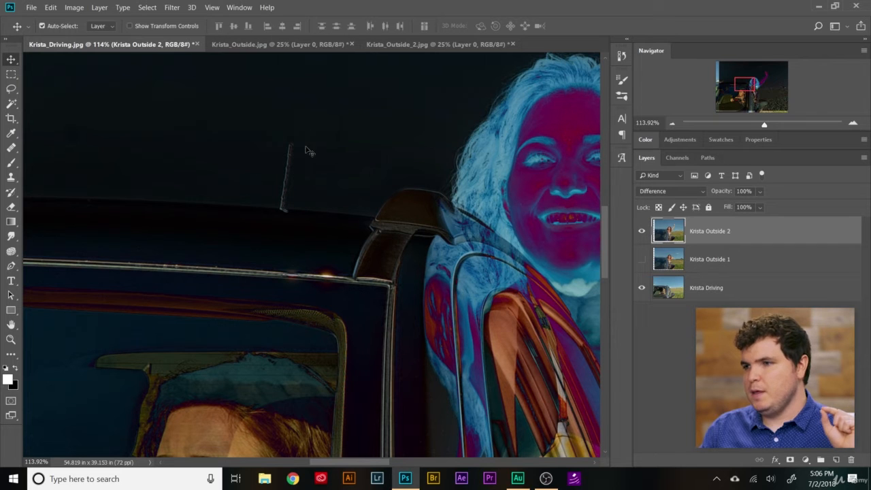
pyautogui.scroll(11, 307, 159)
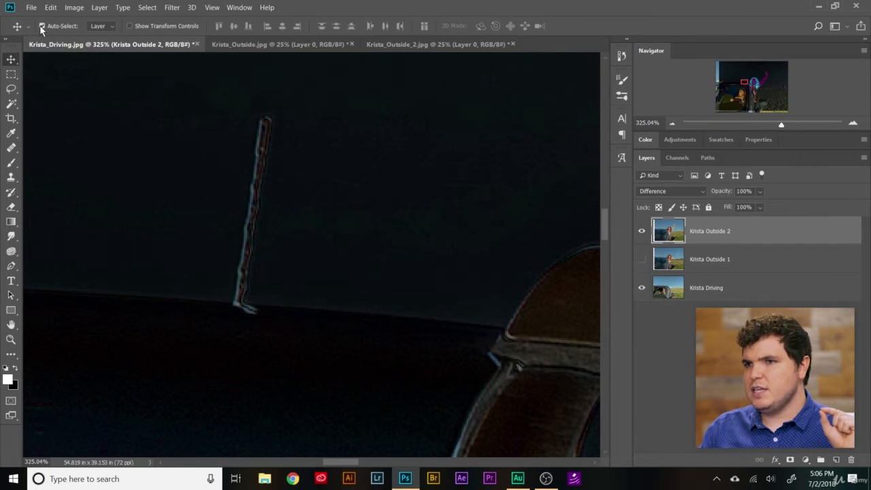
pyautogui.click(42, 26)
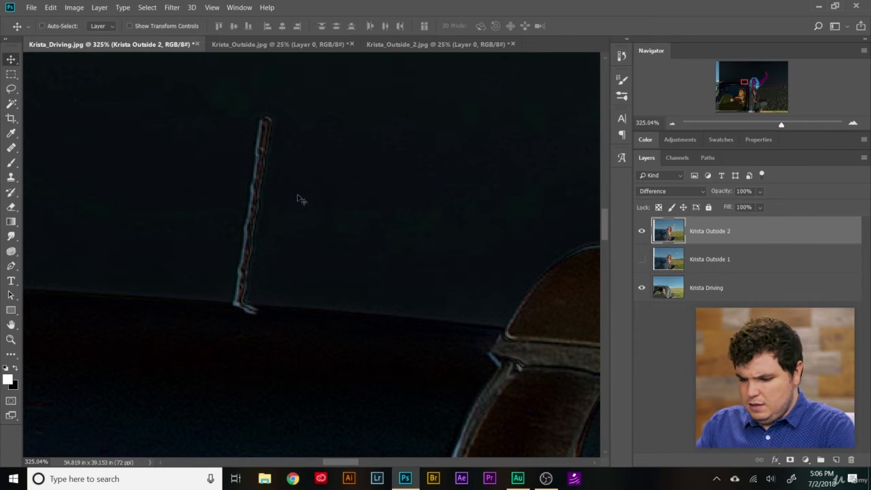
# - Nudge the "Outside 2" layer pixel by pixel, two pixels up and two right overall, to match the antenna and roof edges
pyautogui.press('Right')
pyautogui.press('Up')
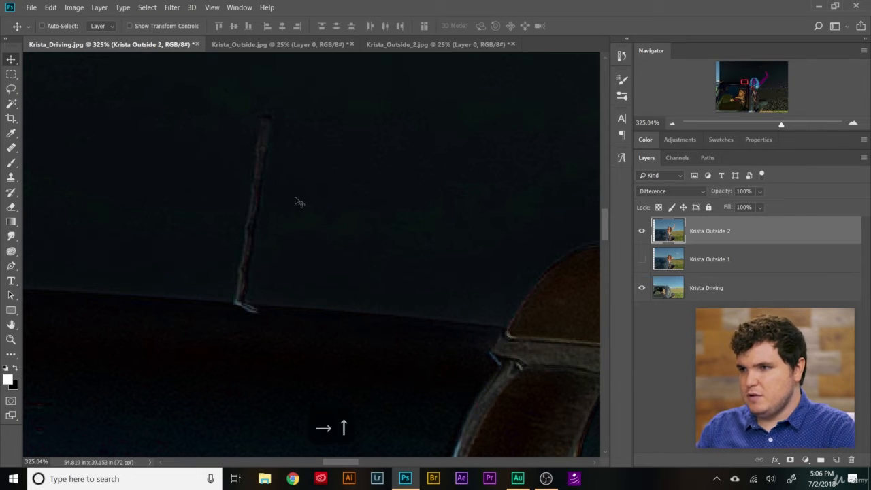
pyautogui.scroll(-8, 351, 230)
pyautogui.scroll(10, 501, 235)
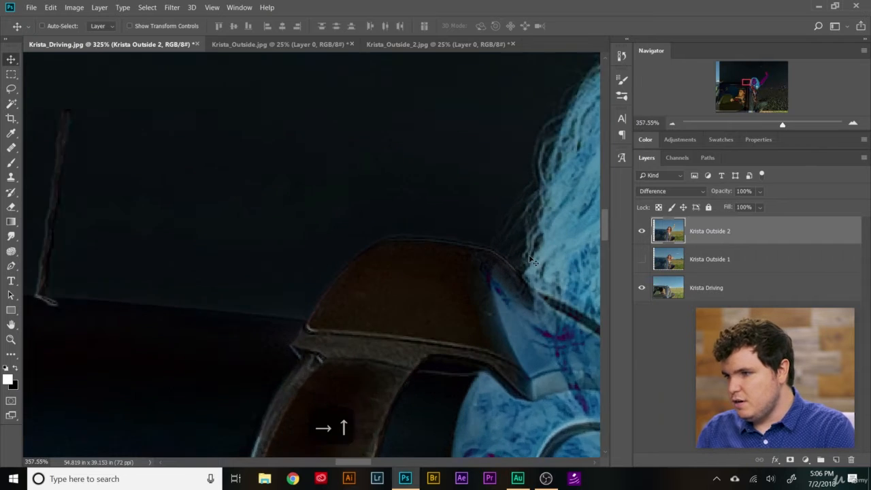
pyautogui.press('Up')
pyautogui.press('Left')
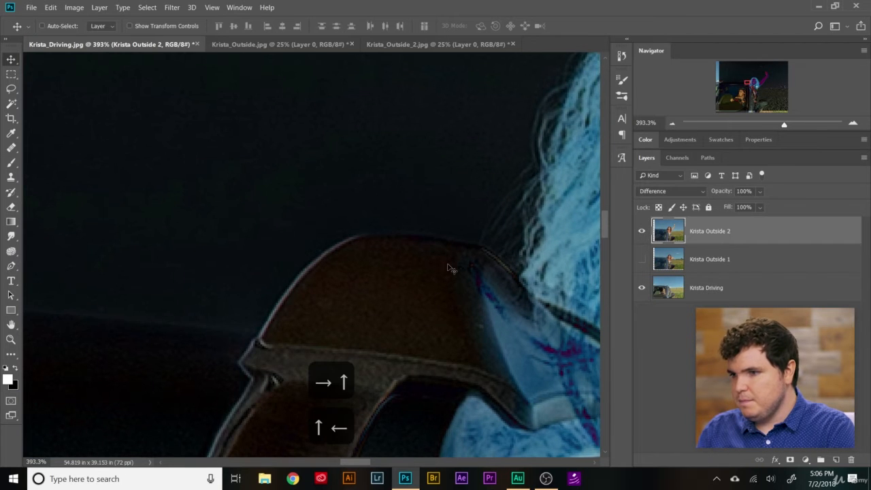
pyautogui.press('Right')
pyautogui.press('Right')
# - Set the blend mode of the "Outside 2" layer back to Normal
pyautogui.scroll(-8, 435, 270)
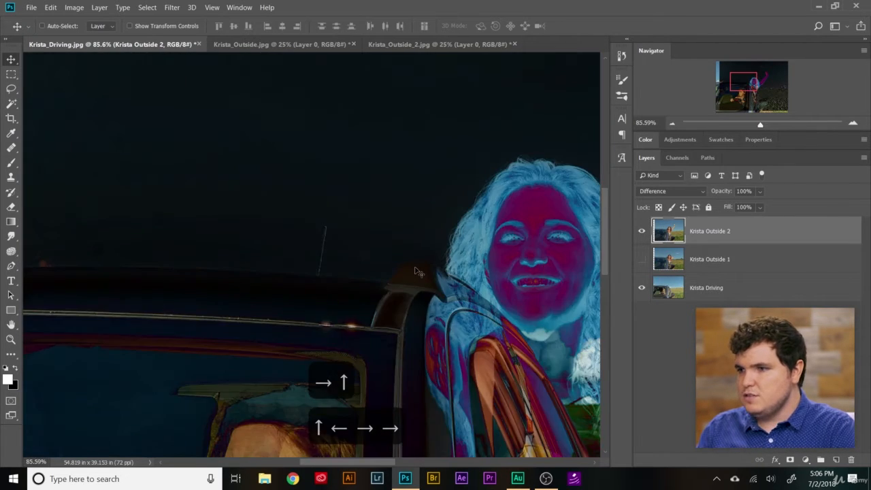
pyautogui.scroll(-1, 401, 270)
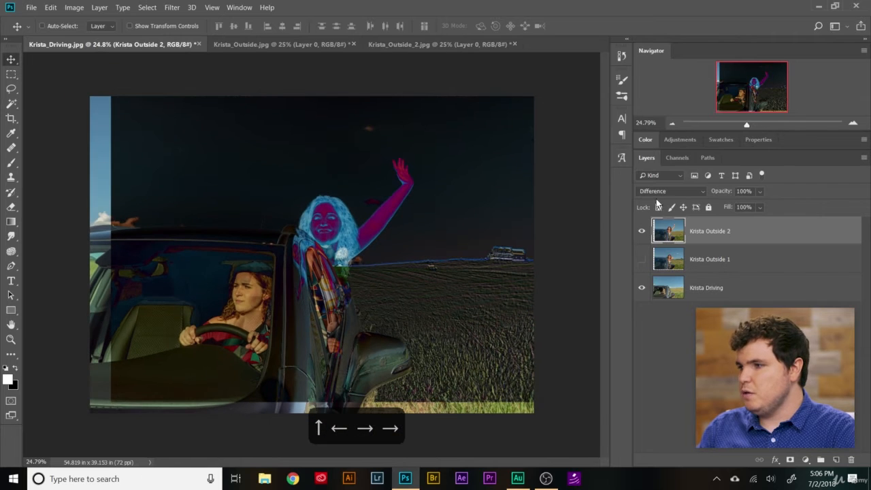
pyautogui.click(658, 193)
pyautogui.click(659, 201)
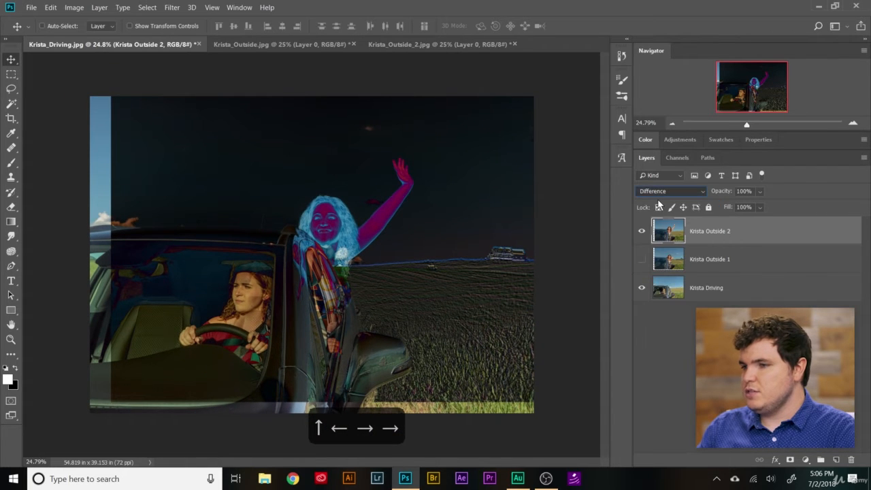
# - Compare both outside layers with the driving photo by toggling their visibility, leaving all three layers shown and none selected
pyautogui.click(641, 232)
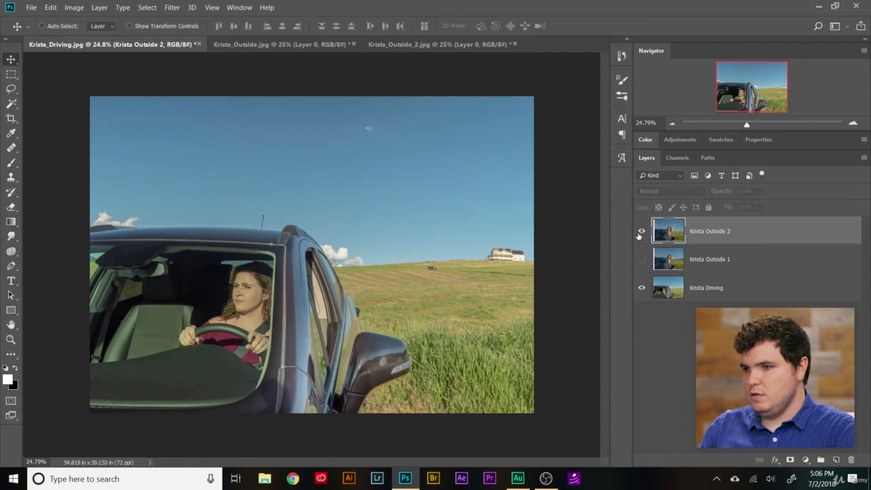
pyautogui.click(640, 232)
pyautogui.click(641, 232)
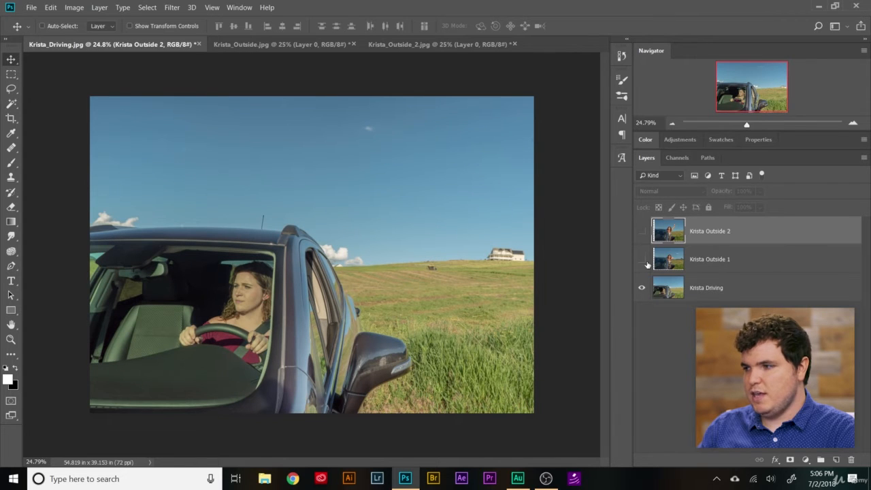
pyautogui.click(647, 264)
pyautogui.click(642, 235)
pyautogui.click(643, 235)
pyautogui.click(643, 260)
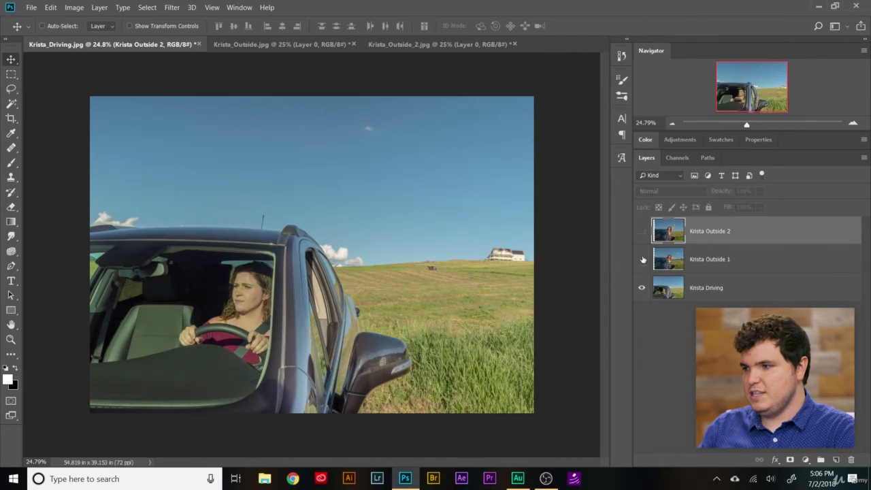
pyautogui.click(643, 260)
pyautogui.click(643, 235)
pyautogui.click(656, 332)
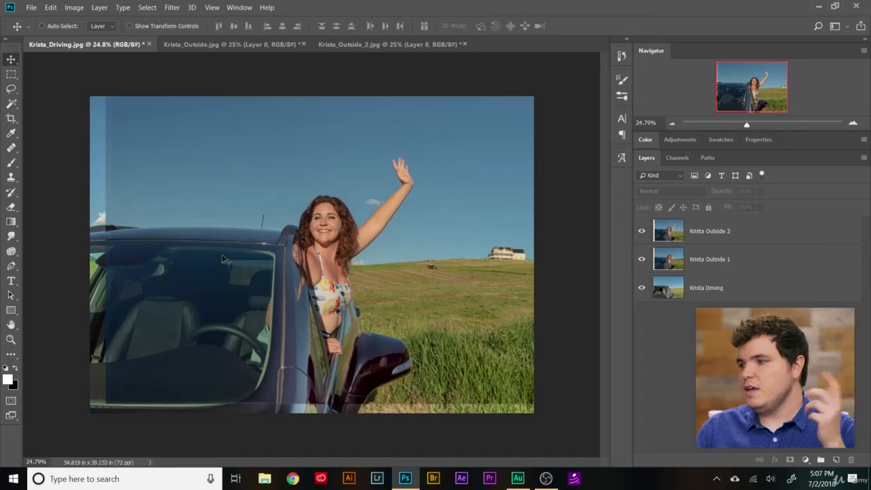
# - Lower the opacity of the "Outside 2" layer to 40% and view the whole overlaid image
pyautogui.hotkey('ctrl', '+')
pyautogui.hotkey('ctrl', '+')
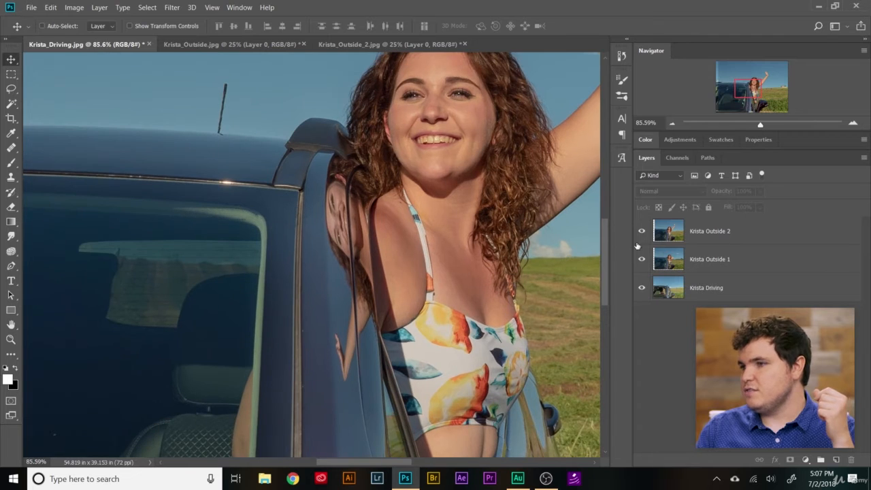
pyautogui.click(680, 235)
pyautogui.moveTo(721, 193); pyautogui.dragTo(686, 195)
pyautogui.click(602, 192)
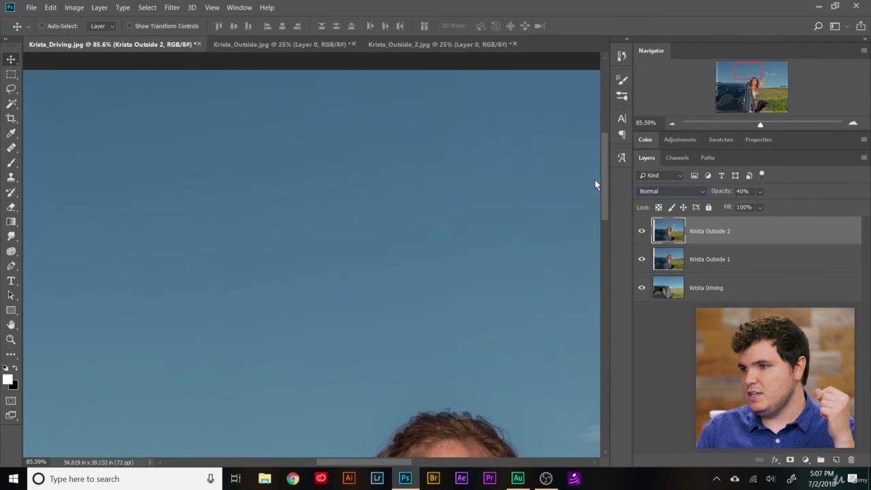
pyautogui.scroll(-13, 461, 302)
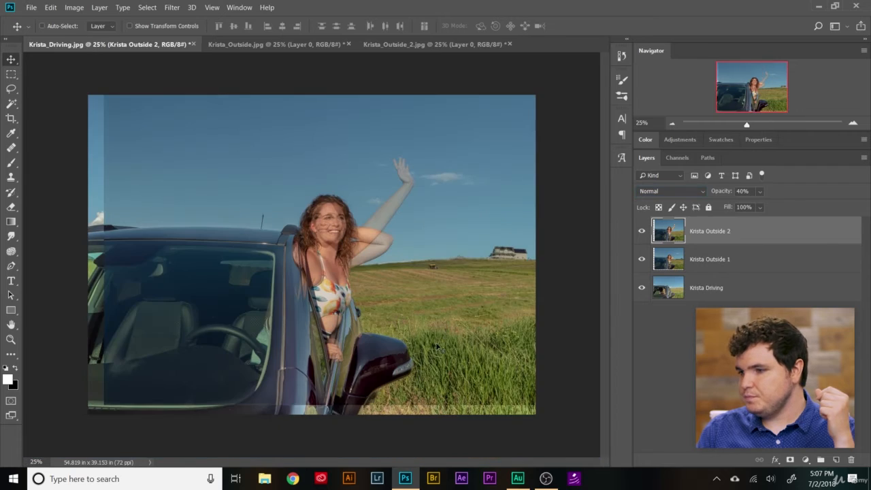
# - Inspect the overlaid faces and car edges up close, set the "Outside 2" layer's opacity back to 100% and deselect it
pyautogui.scroll(5, 324, 268)
pyautogui.scroll(5, 347, 178)
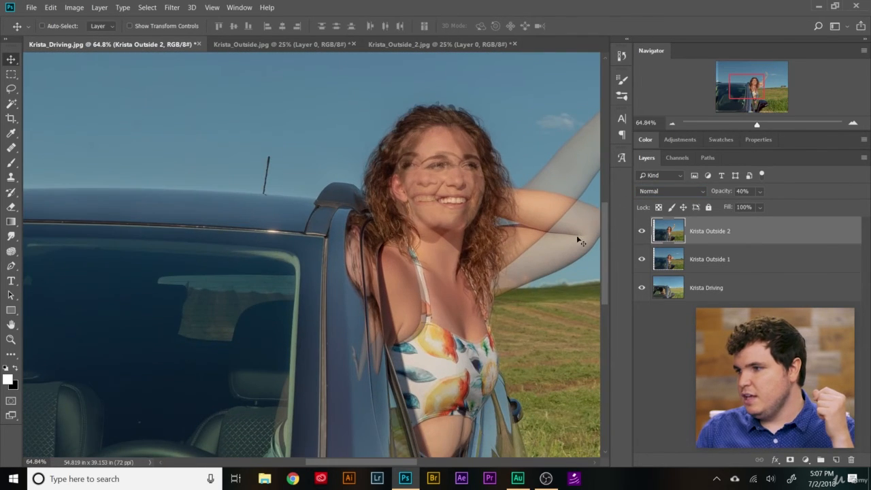
pyautogui.moveTo(579, 241)
pyautogui.mouseDown()
pyautogui.moveTo(554, 237)
pyautogui.moveTo(582, 235)
pyautogui.moveTo(572, 244)
pyautogui.mouseUp()
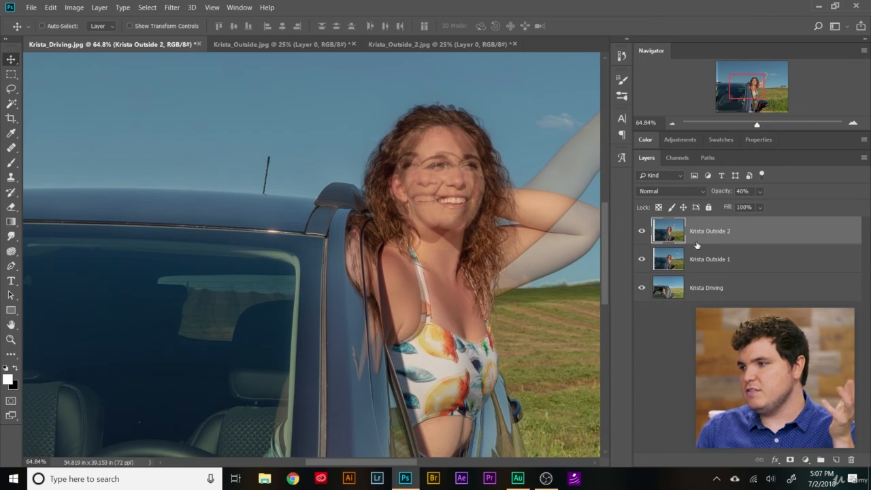
pyautogui.moveTo(721, 192); pyautogui.dragTo(869, 180)
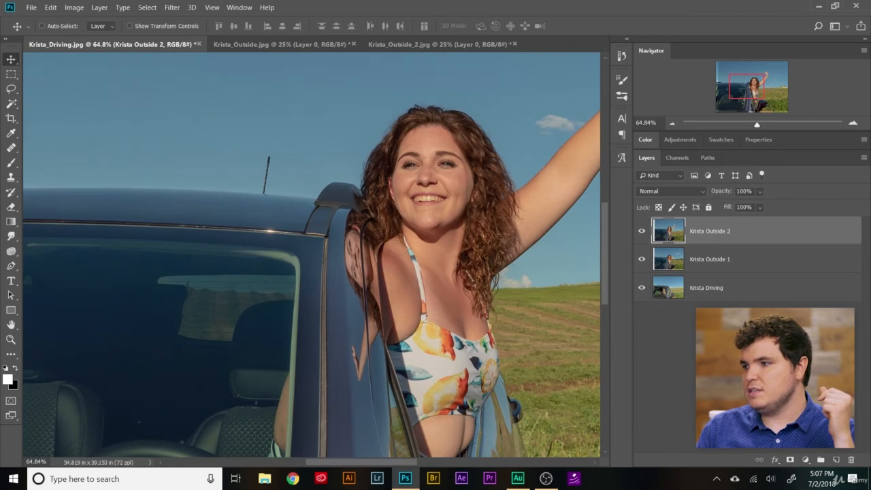
pyautogui.click(756, 361)
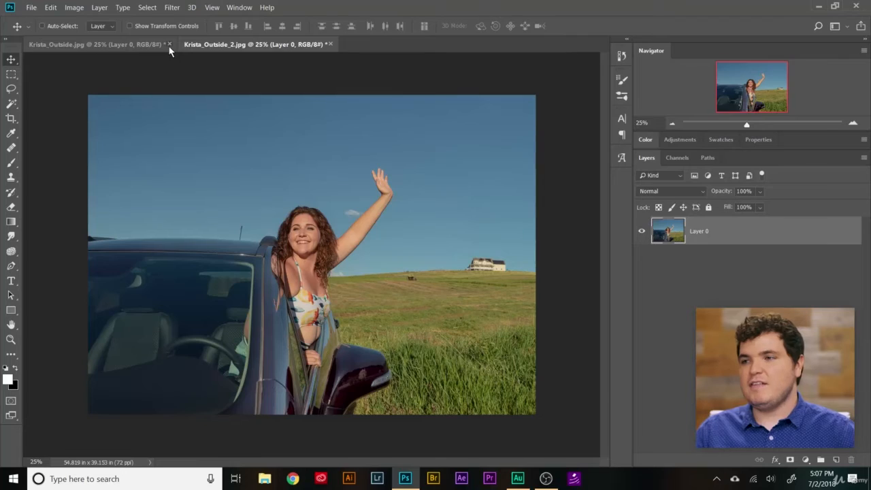
# - Close both remaining outside photo documents without saving their changes
pyautogui.click(168, 46)
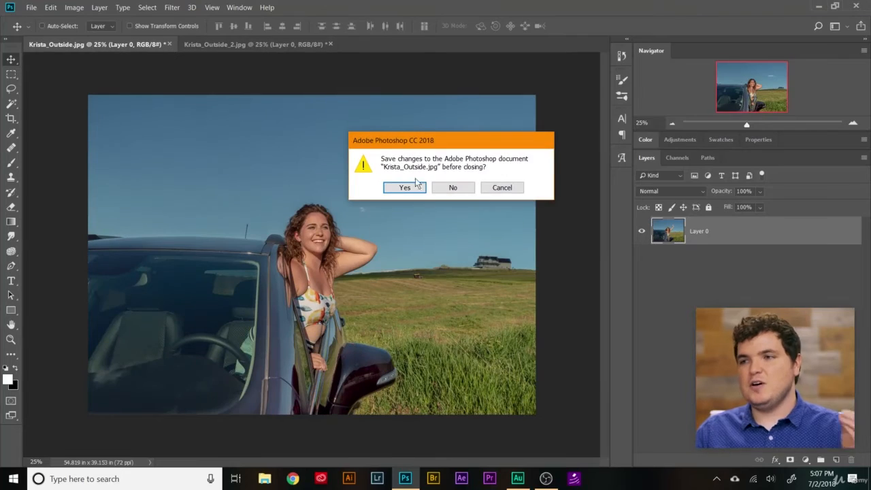
pyautogui.click(417, 186)
pyautogui.click(175, 44)
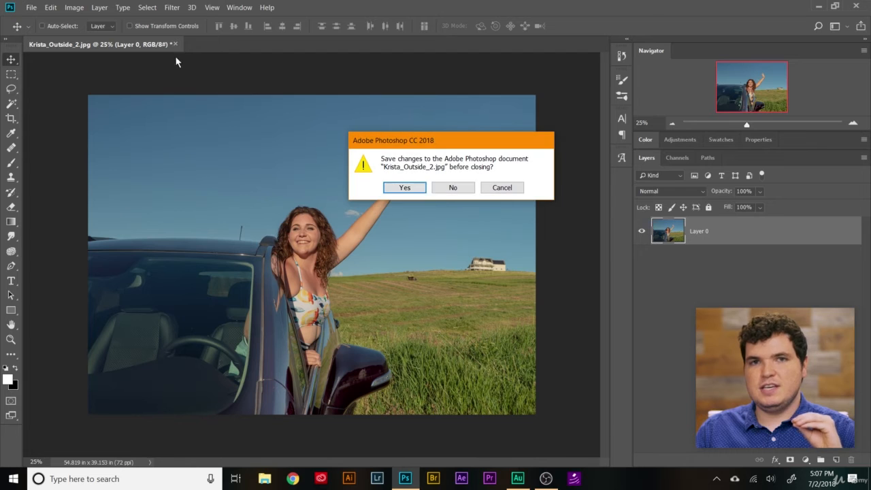
pyautogui.click(441, 193)
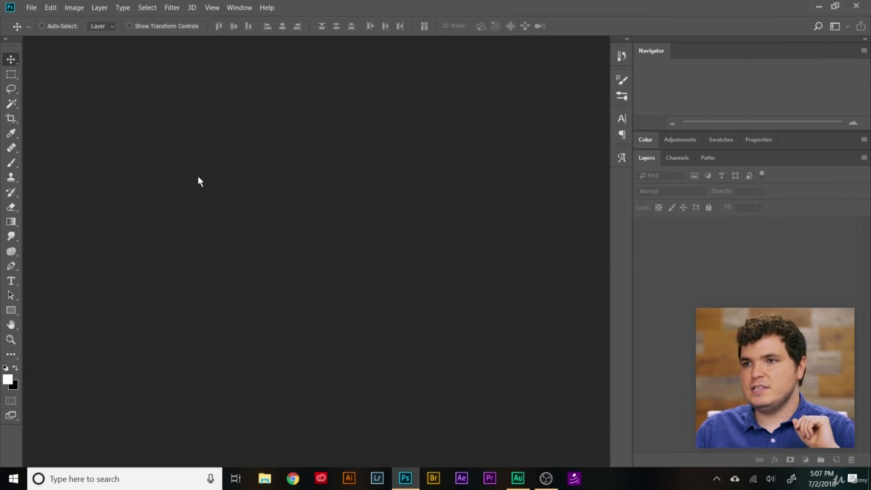
# - Start the Load Files into Stack script and add the driving photo and both outside photos as source files
pyautogui.click(32, 8)
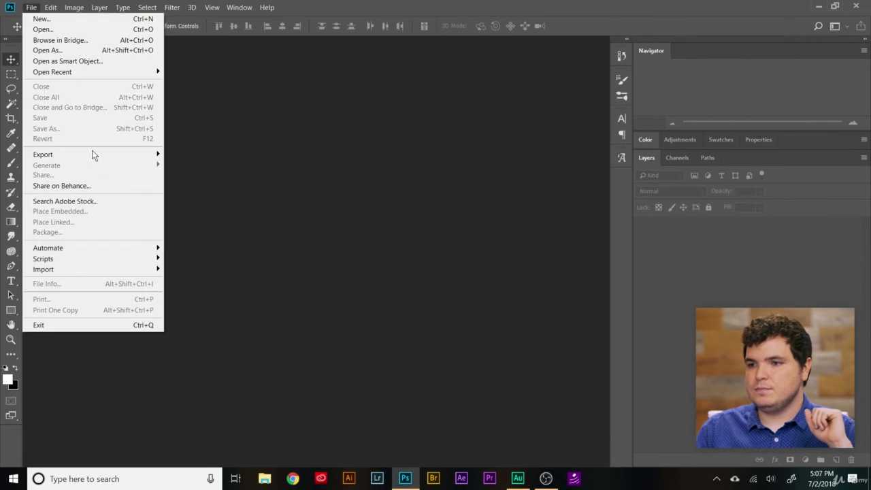
pyautogui.moveTo(123, 262)
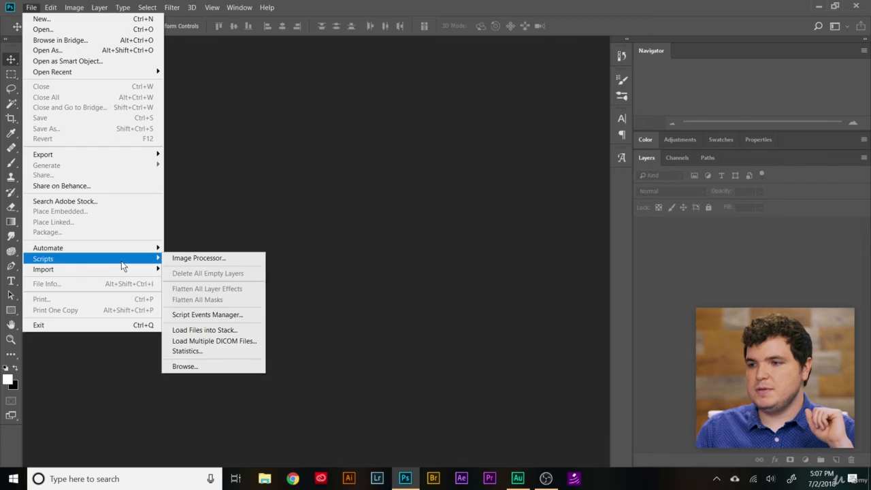
pyautogui.click(239, 332)
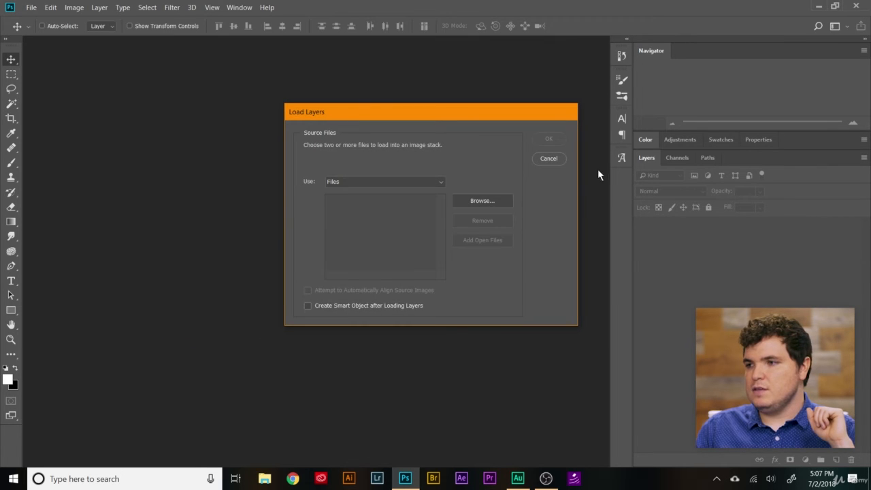
pyautogui.click(490, 201)
pyautogui.moveTo(404, 215); pyautogui.dragTo(534, 136)
pyautogui.click(761, 454)
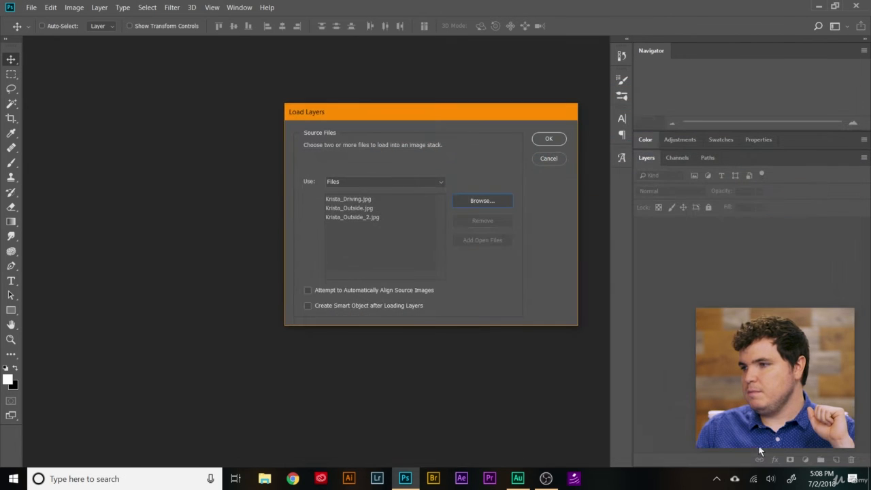
# - Enable the attempt to automatically align source images and load the three files into one layered document
pyautogui.click(308, 291)
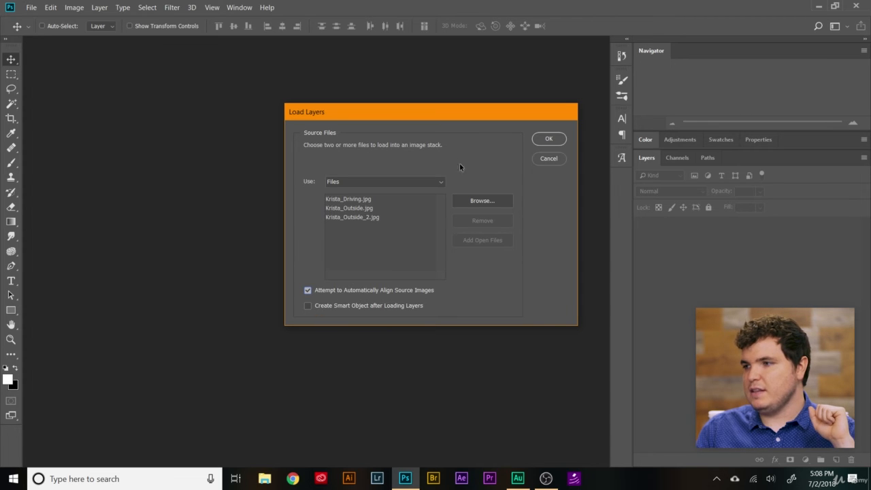
pyautogui.moveTo(447, 119); pyautogui.dragTo(376, 122)
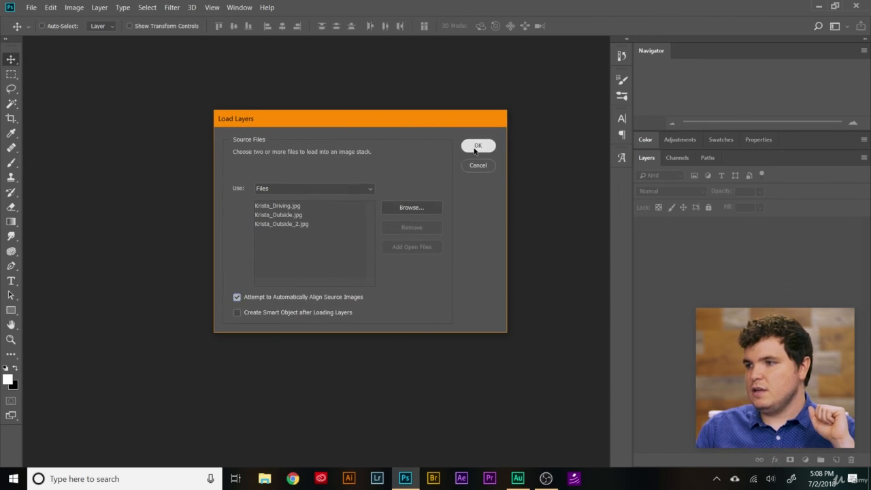
pyautogui.click(478, 140)
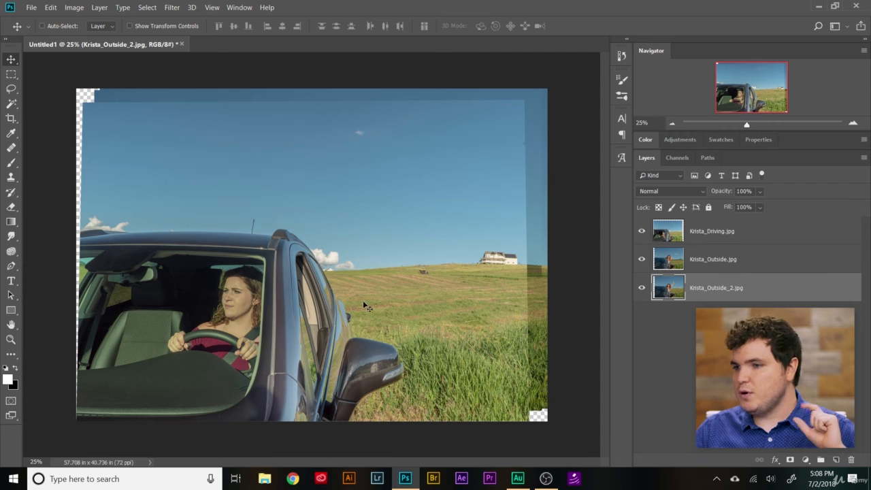
# - Check the automatic alignment by toggling the driving layer's visibility, leaving it shown
pyautogui.click(641, 232)
pyautogui.click(642, 232)
pyautogui.click(641, 232)
pyautogui.click(641, 232)
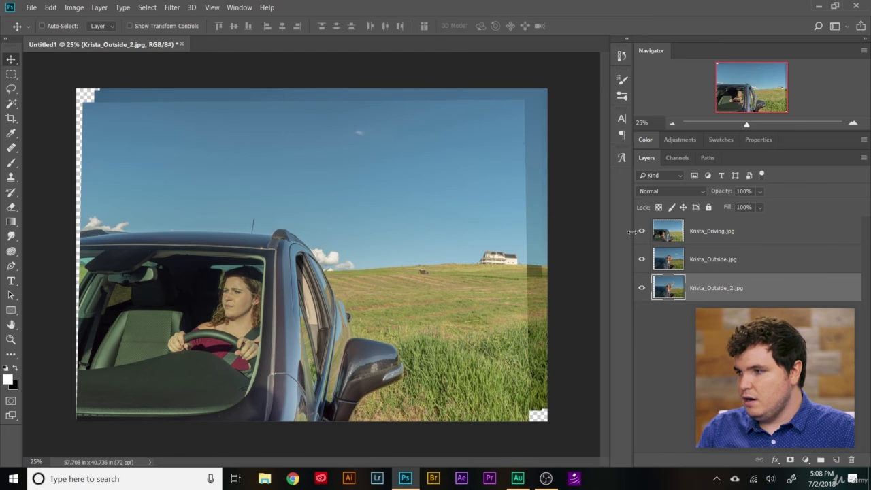
# - Hide the driving layer and compare the two outside layers by repeatedly toggling the upper one, leaving both shown
pyautogui.click(641, 232)
pyautogui.click(641, 259)
pyautogui.click(641, 259)
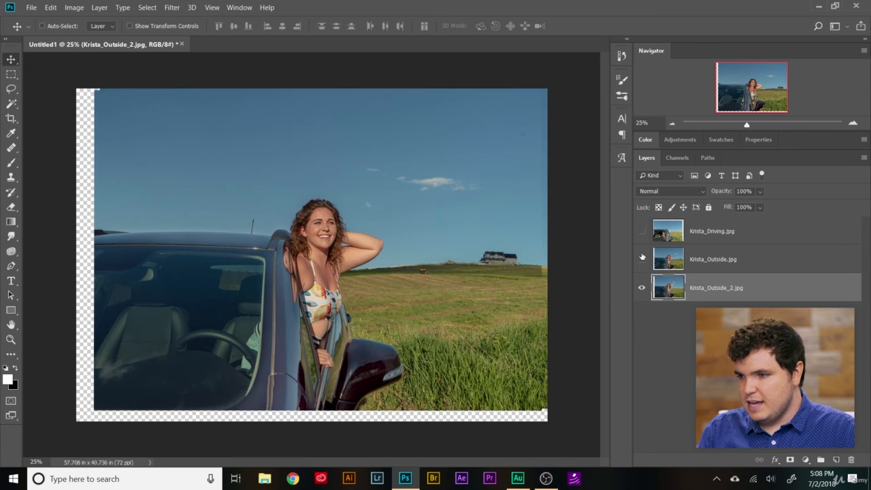
pyautogui.click(641, 259)
pyautogui.click(641, 258)
pyautogui.scroll(-1, 417, 277)
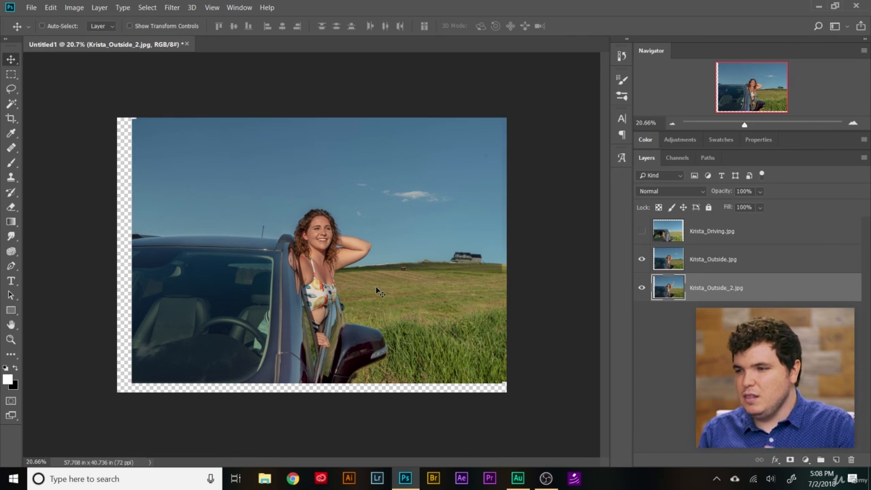
pyautogui.scroll(2, 357, 383)
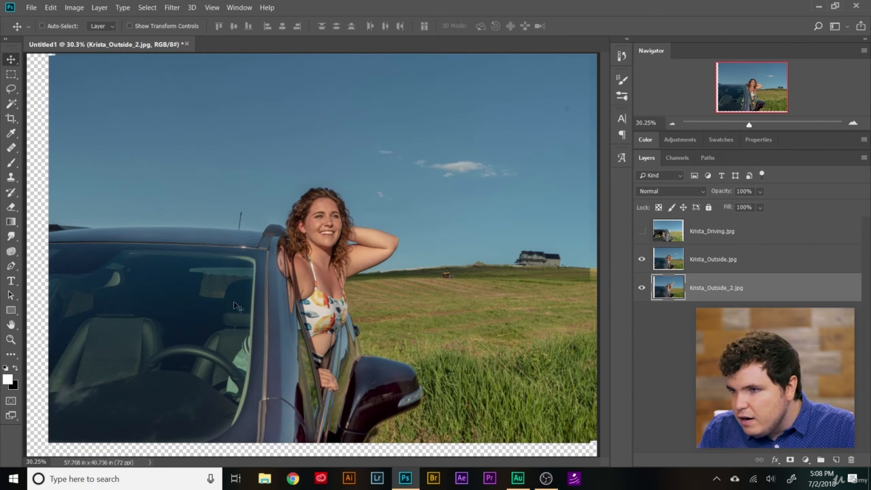
pyautogui.click(643, 265)
pyautogui.click(643, 266)
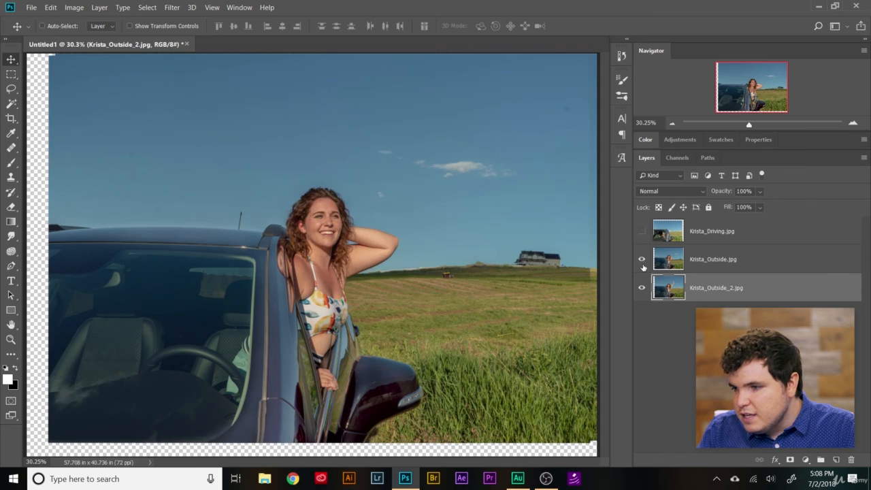
pyautogui.click(643, 265)
pyautogui.click(643, 265)
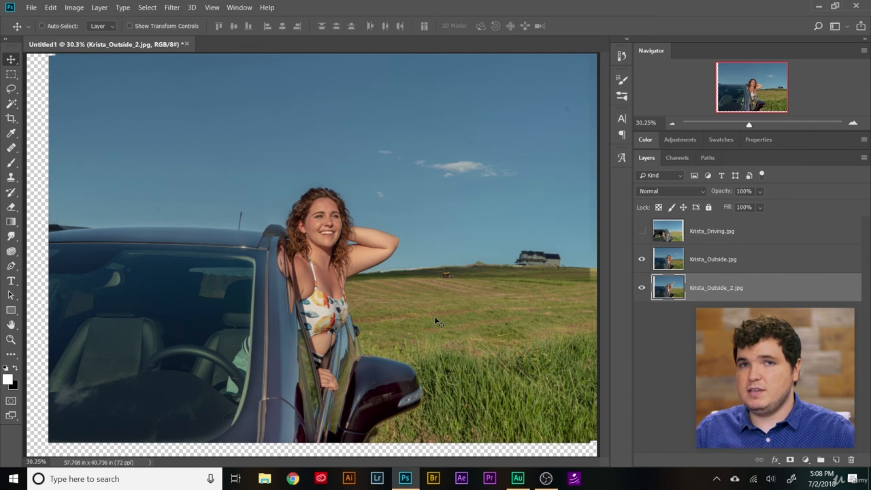
# - Show the driving layer again, compare it with the outside layers and move it to the bottom of the layer stack
pyautogui.scroll(-3, 429, 313)
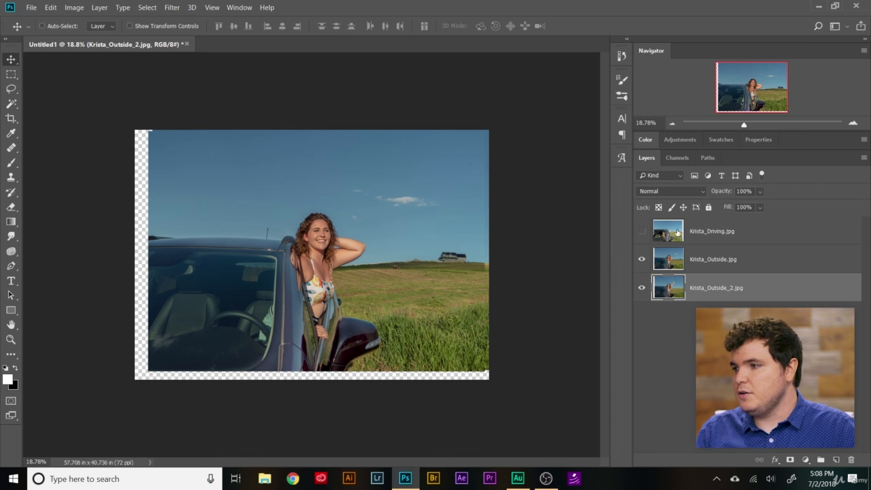
pyautogui.click(642, 233)
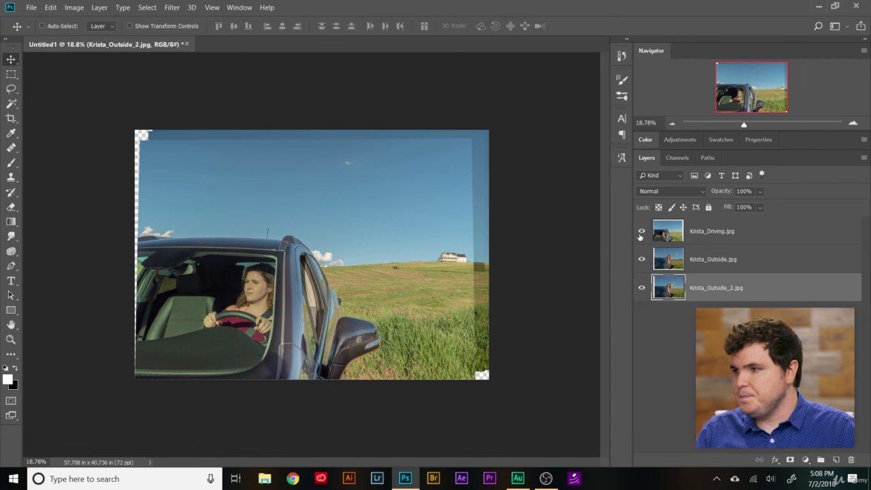
pyautogui.click(641, 232)
pyautogui.click(642, 232)
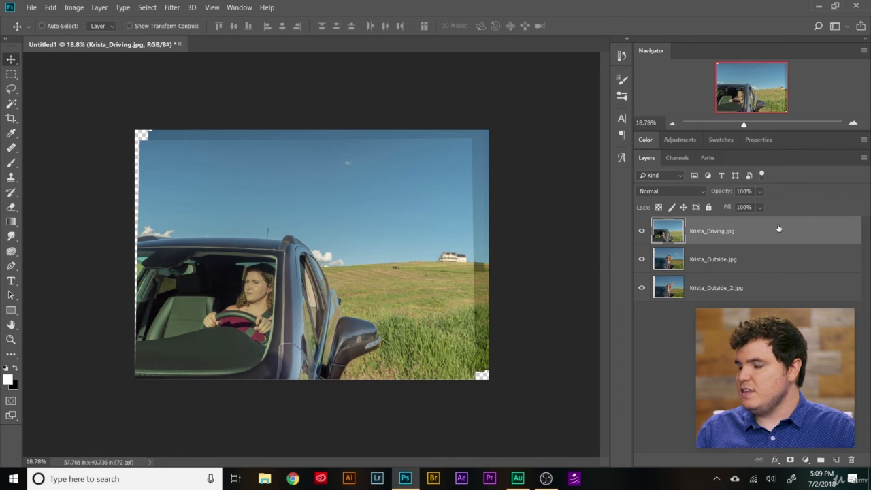
pyautogui.moveTo(757, 234); pyautogui.dragTo(756, 301)
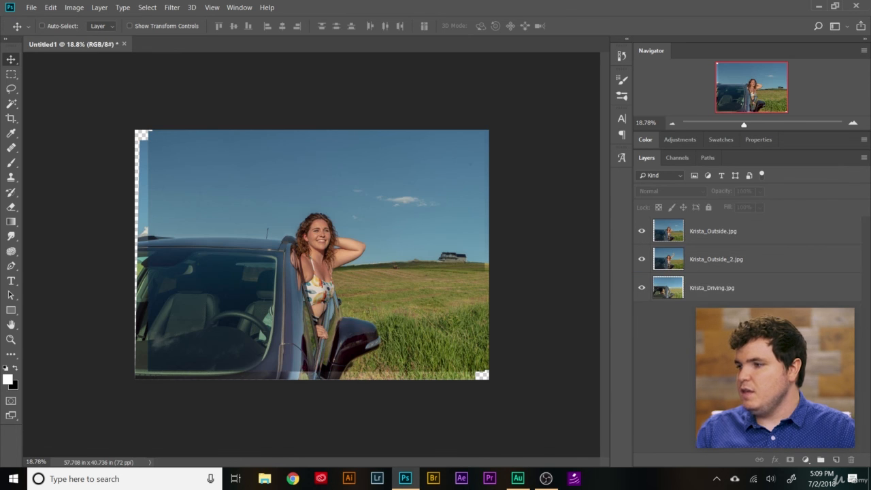